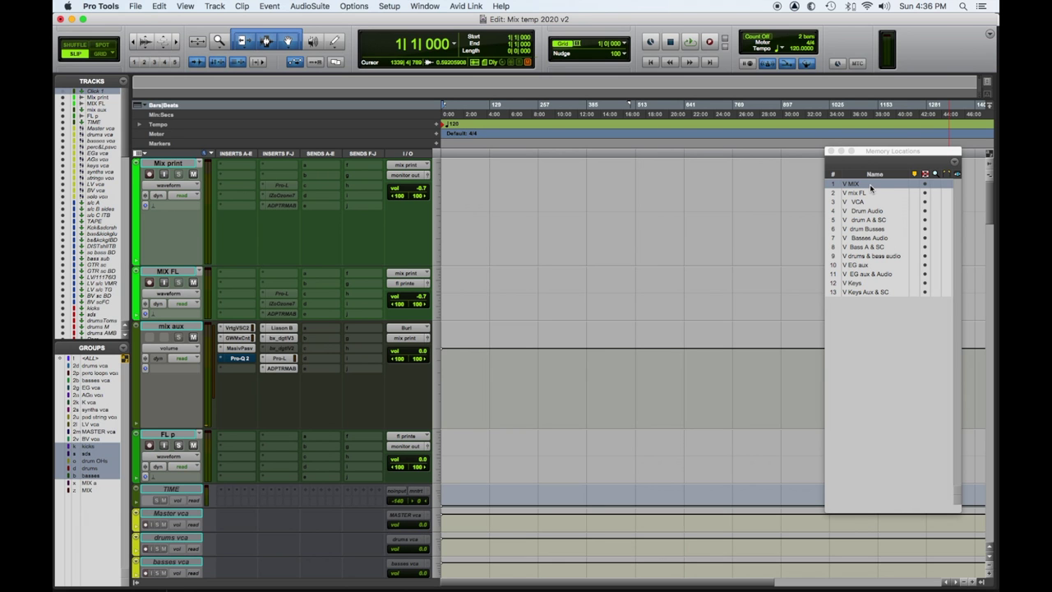
- Look through the template's full track list from the mix tracks down to the guitars and beyond
scroll(452, 245, "down", 5)
scroll(453, 245, "down", 15)
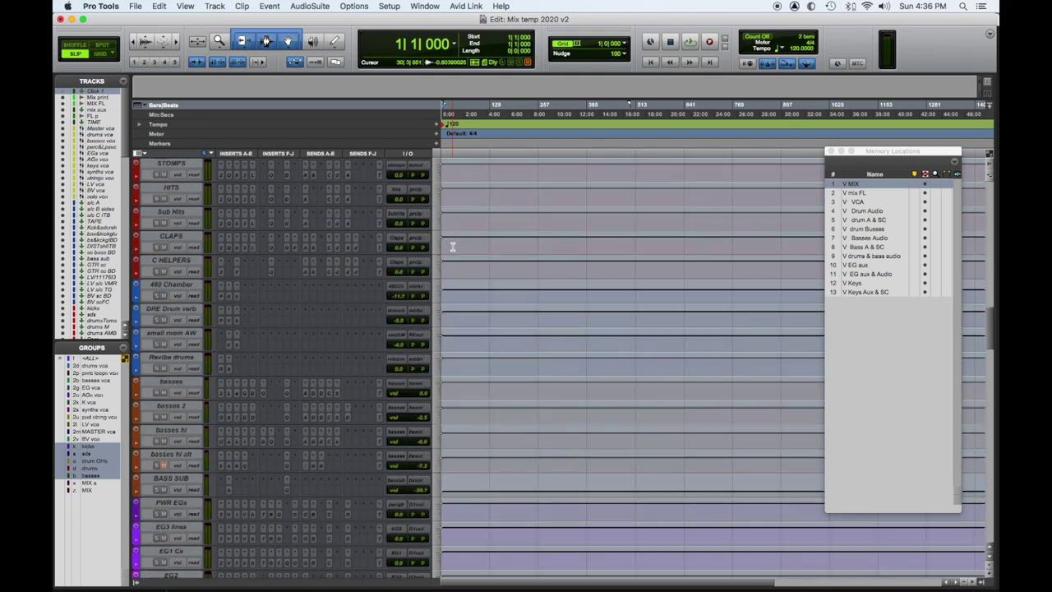
scroll(453, 245, "down", 15)
scroll(452, 245, "down", 15)
scroll(453, 245, "down", 10)
scroll(455, 245, "down", 10)
left_click(832, 182)
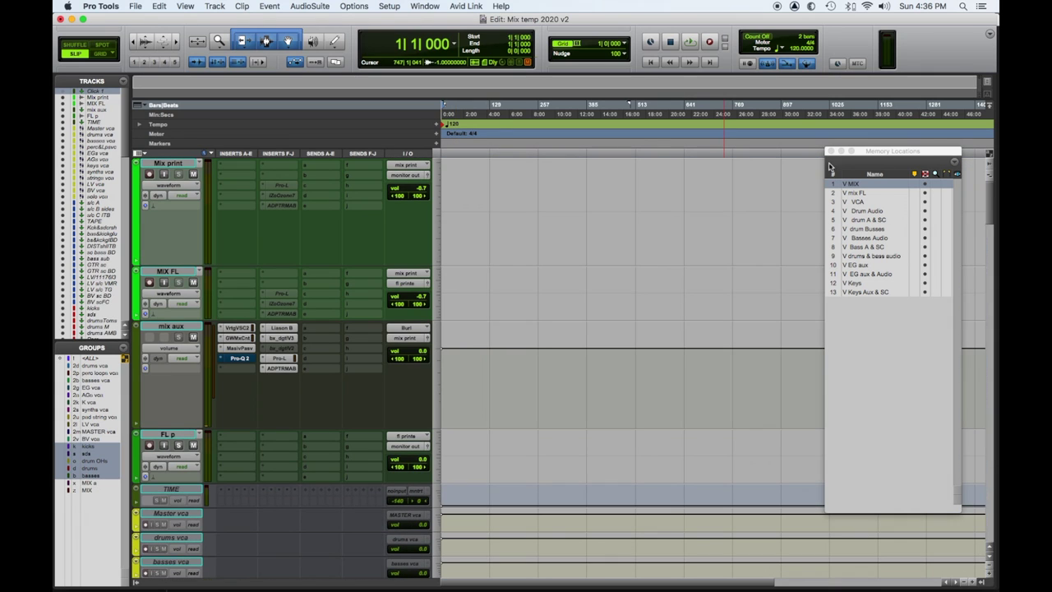
- Recall the V MIX memory location and examine the Vertigo VSC-2, MixCentric, Massive Passive and Pro-Q 2 inserts on mix aux
left_click(877, 184)
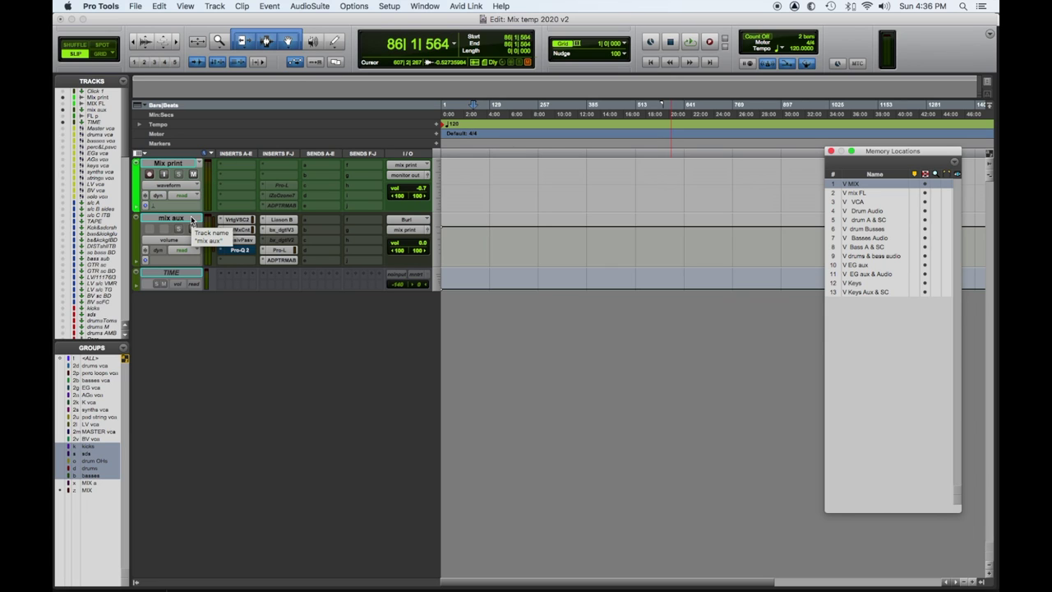
left_click(244, 220)
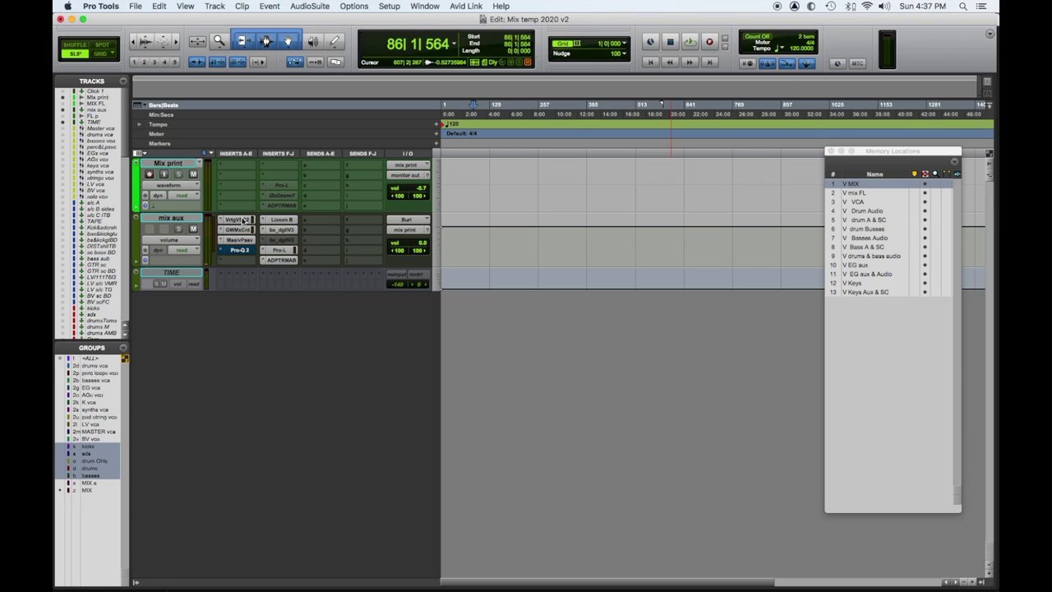
left_click_drag(366, 84, 304, 285)
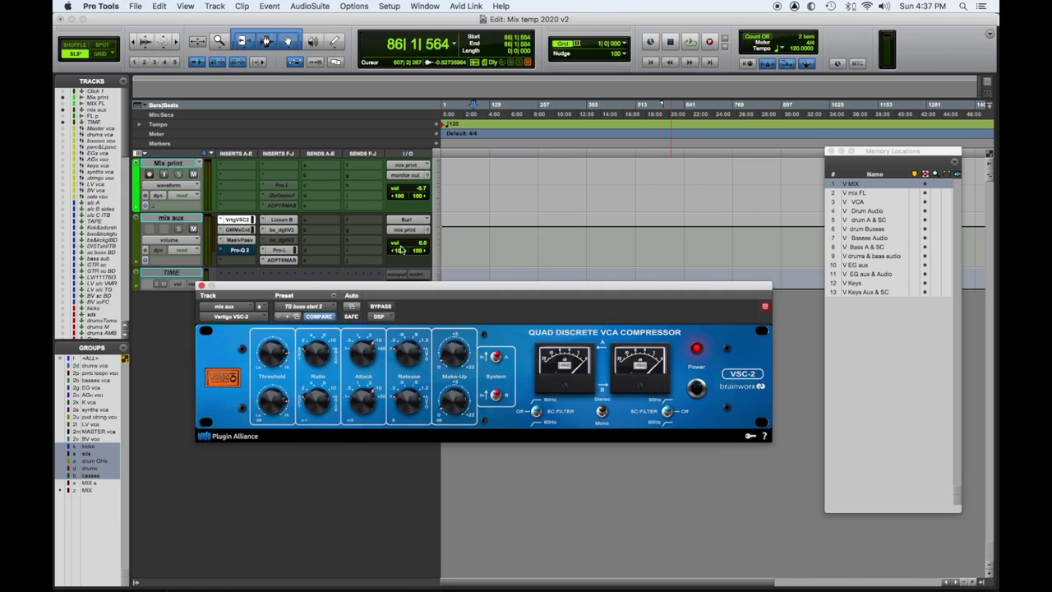
left_click(248, 230)
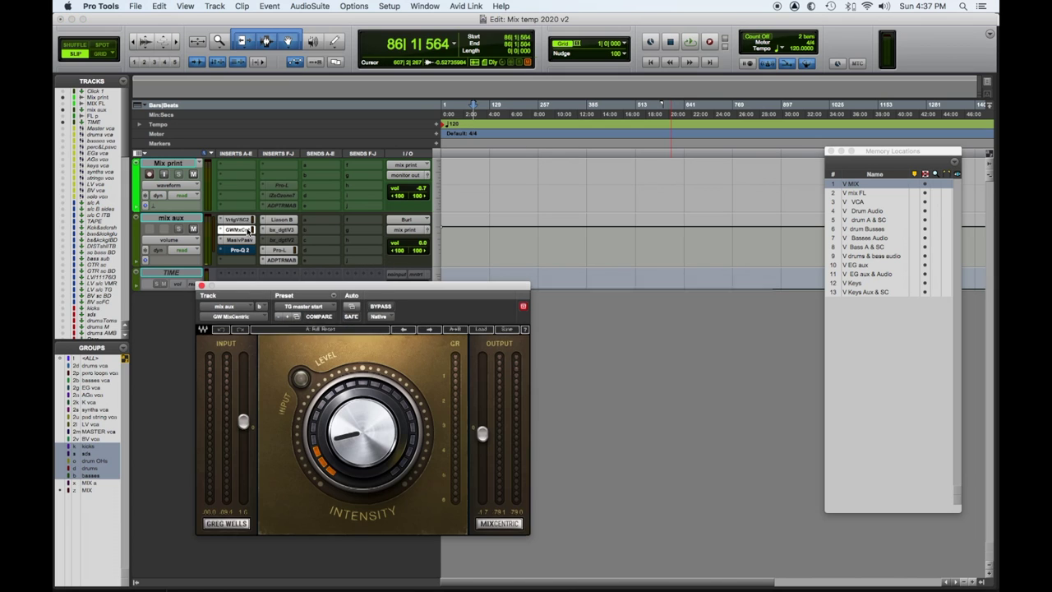
left_click(244, 242)
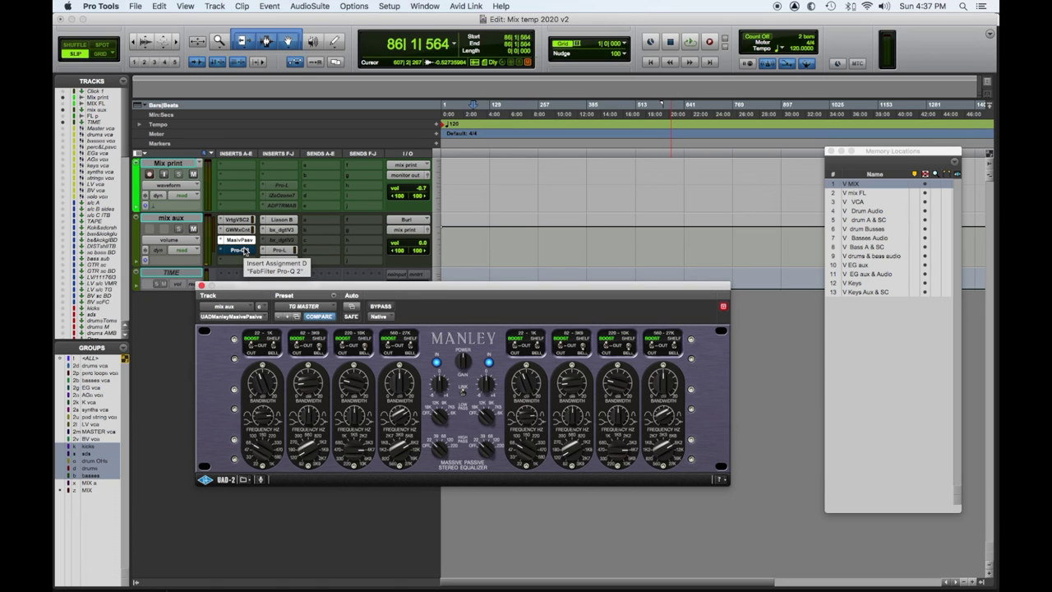
left_click(243, 251)
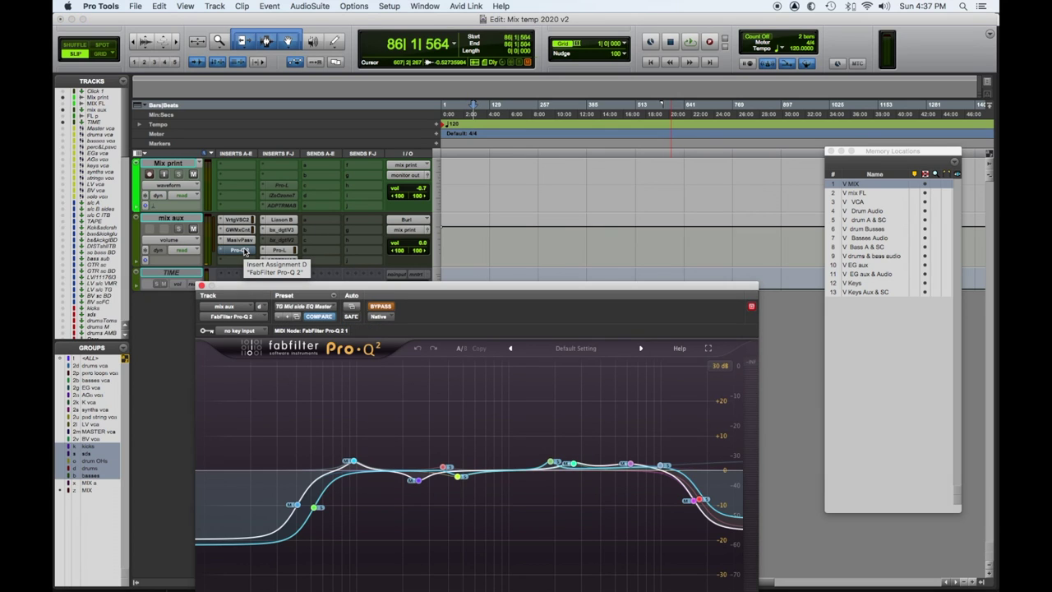
- Examine the Lisson B, bx_digital V3, Pro-L and ADPTR MetricAB inserts on the mix aux track
left_click(286, 221)
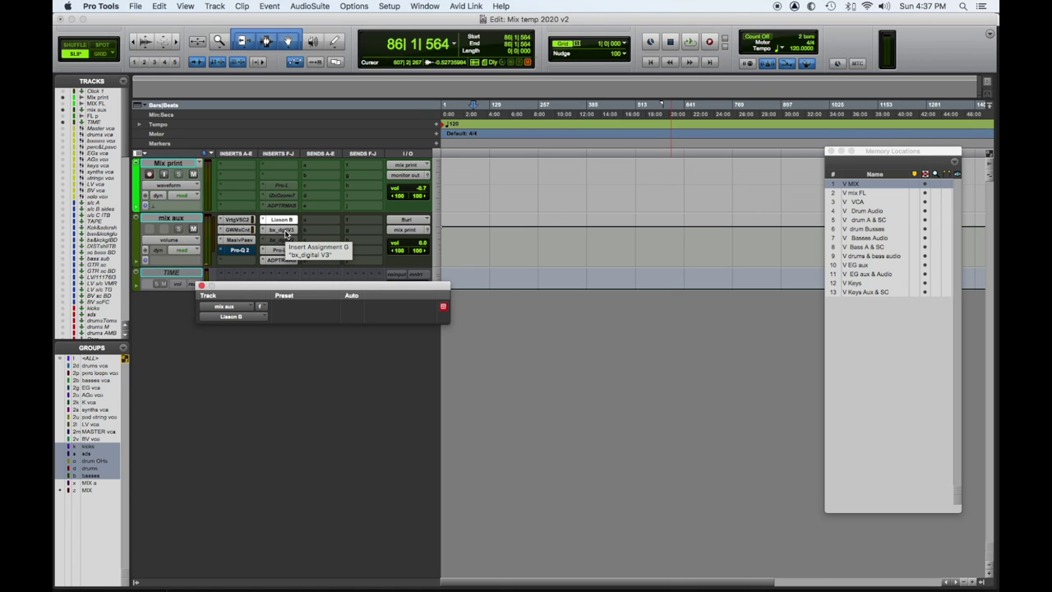
left_click(286, 234)
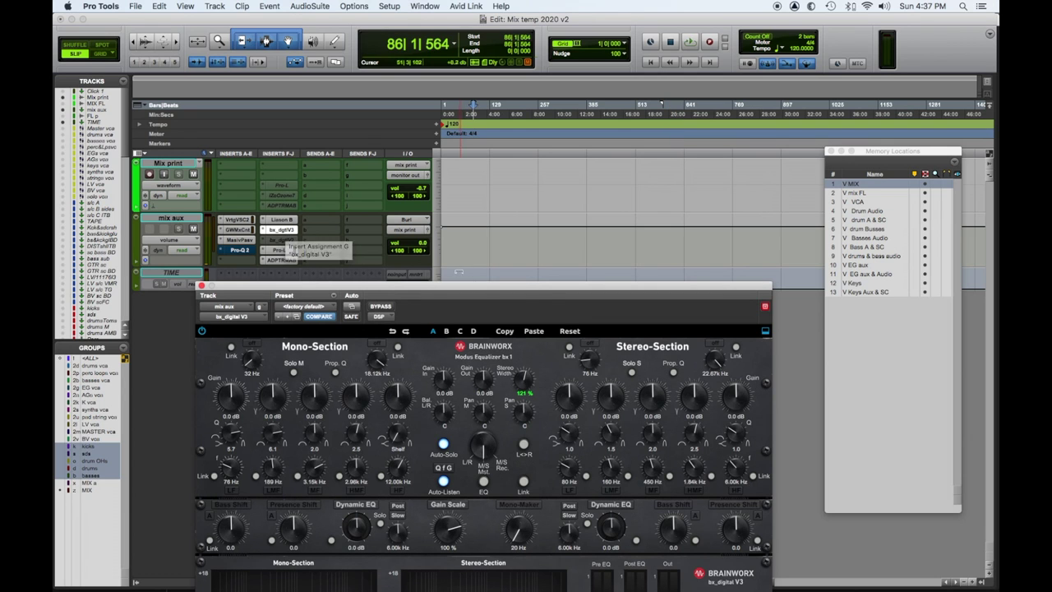
left_click_drag(426, 287, 412, 121)
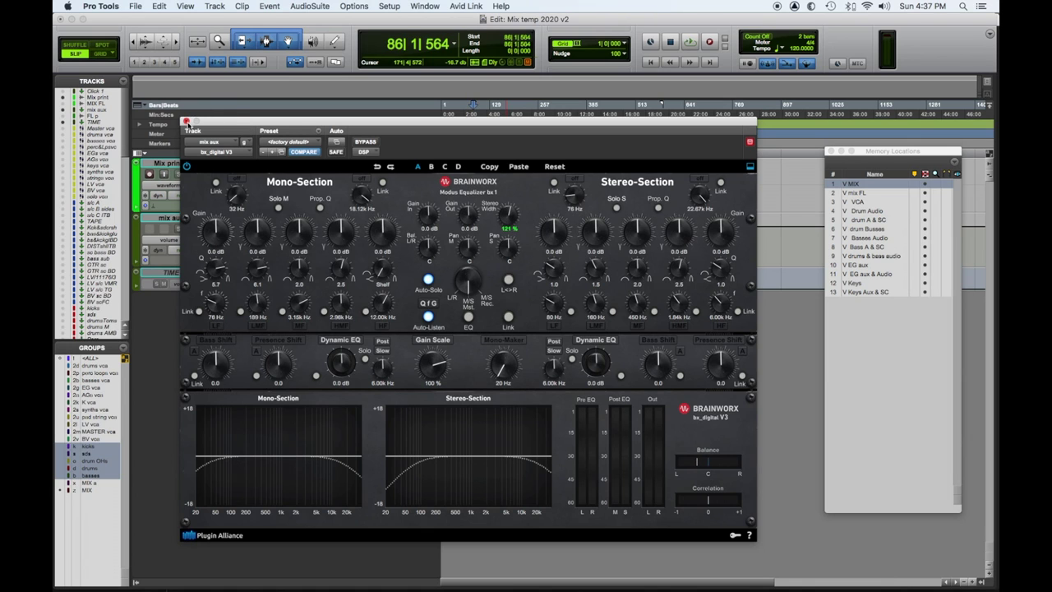
left_click(187, 121)
left_click(284, 250)
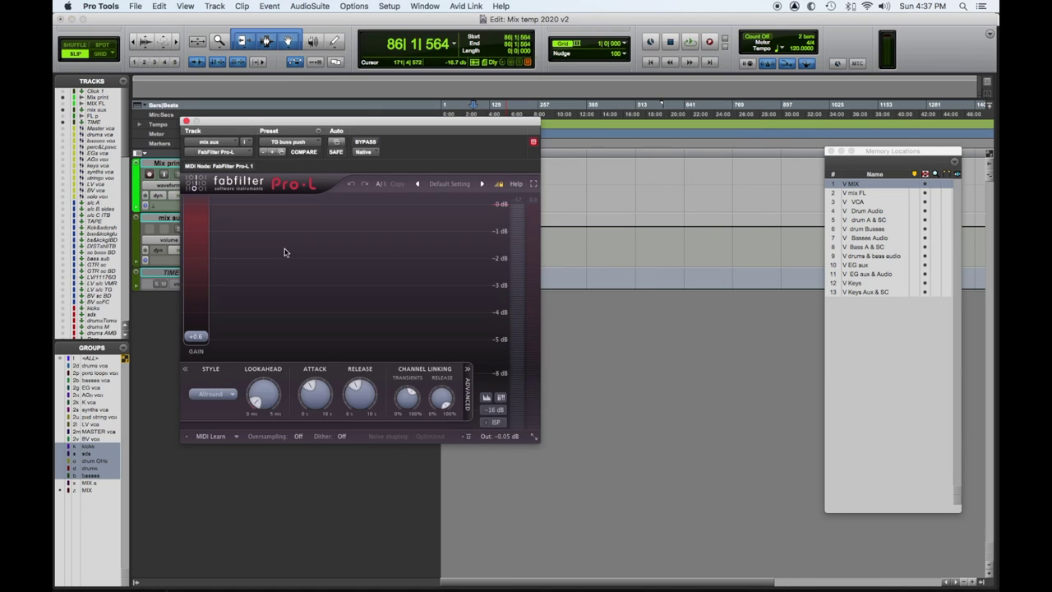
left_click(187, 120)
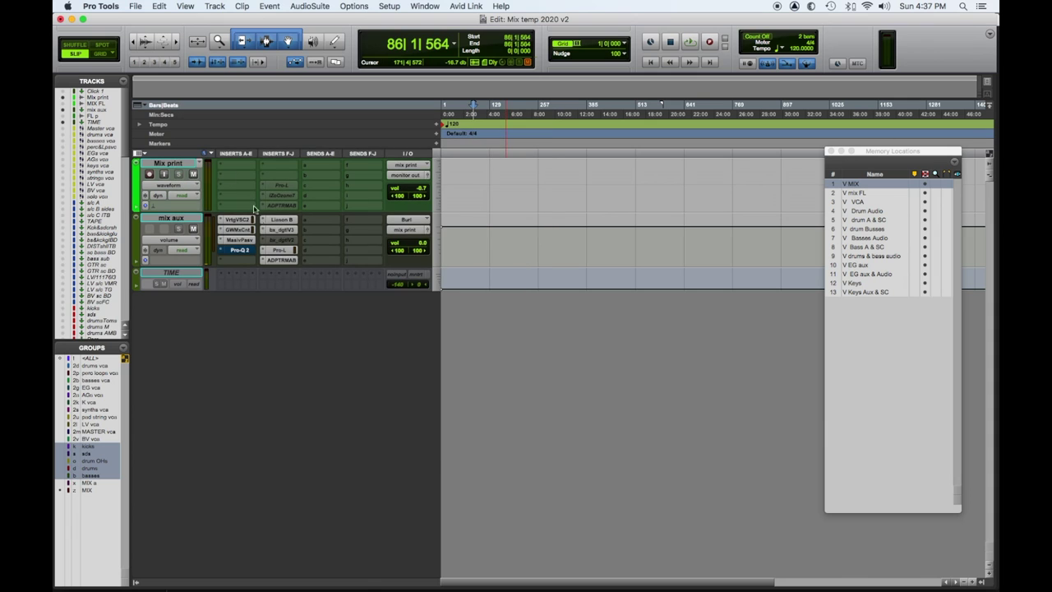
left_click(281, 260)
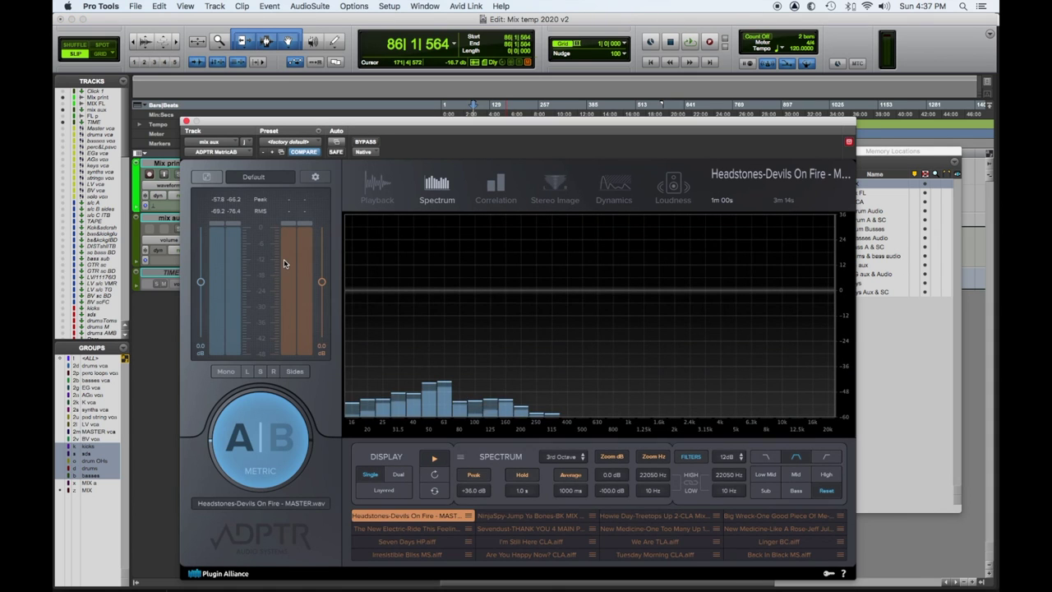
left_click(186, 120)
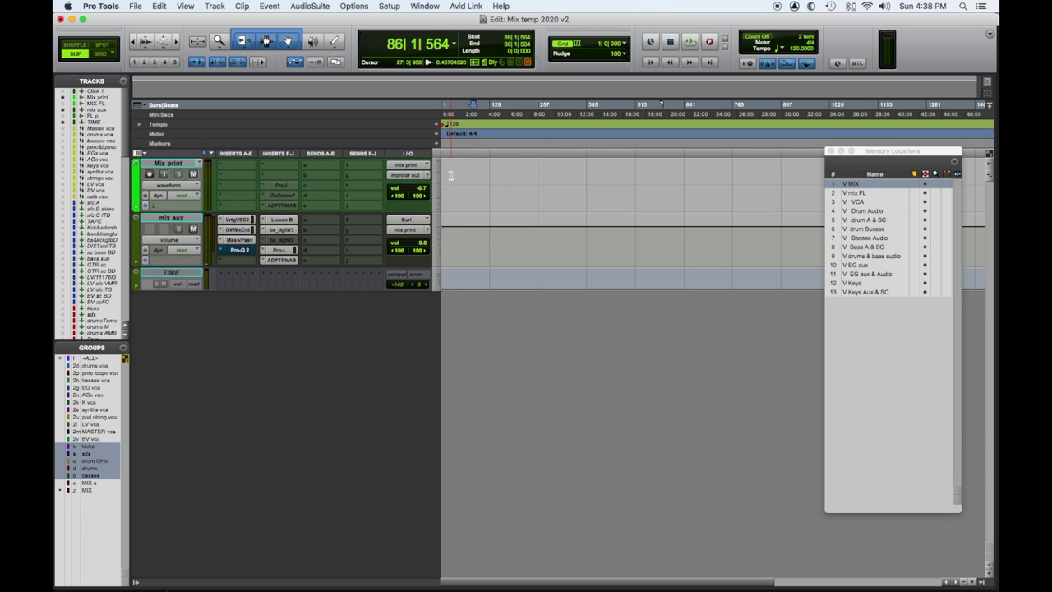
- Recall the V mix FL and V VCA memory locations in turn, and activate the VCA tracks from Master vca to solo vca
left_click(869, 194)
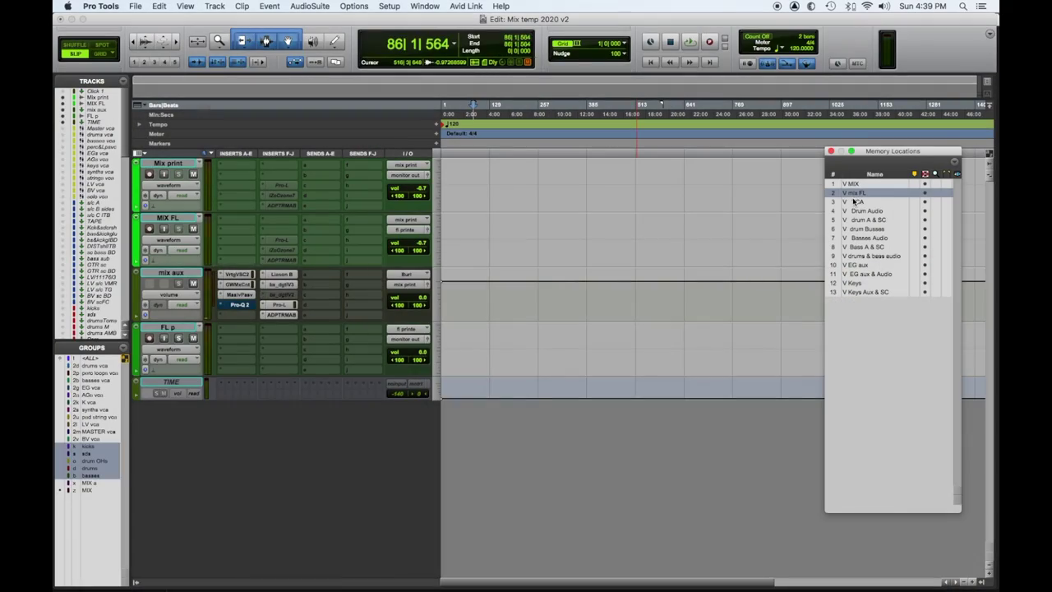
left_click(854, 201)
scroll(411, 233, "down", 2)
left_click(173, 237)
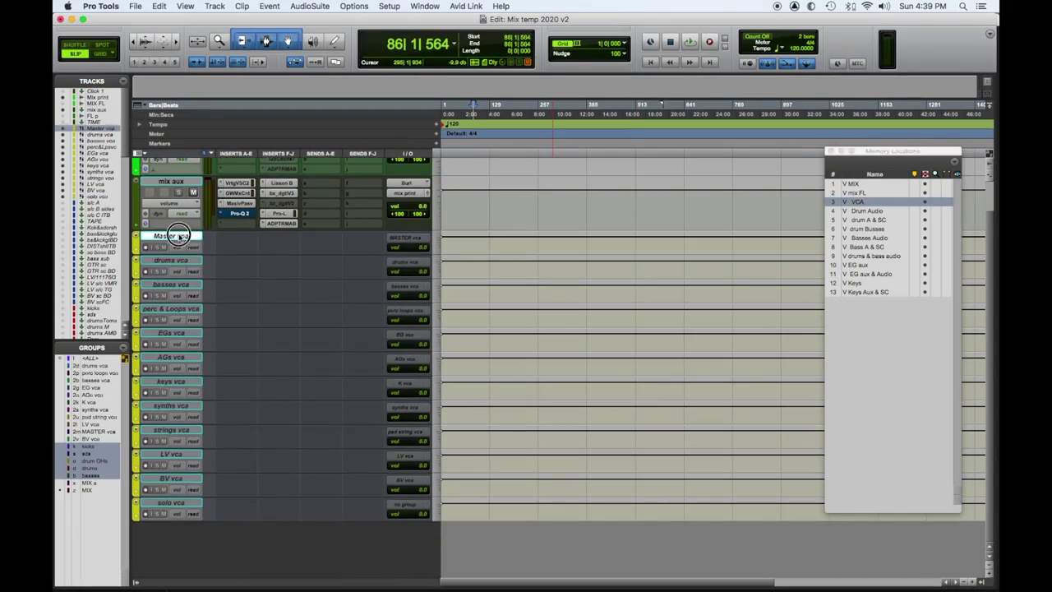
left_click(181, 505, "shift")
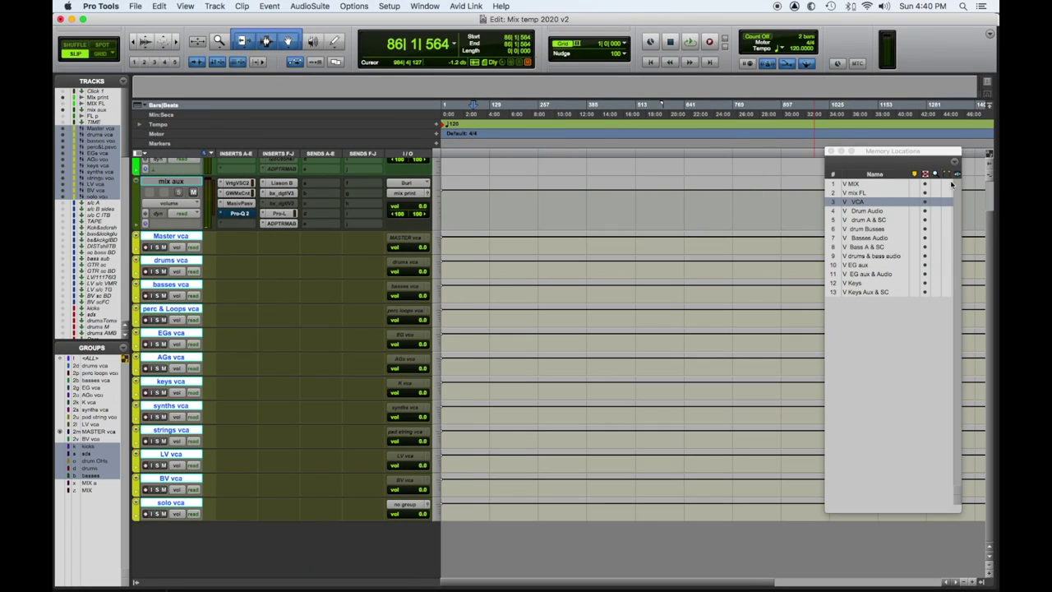
- Activate the parallel and sidechain tracks from s/c A through GTR sc BD
left_click(912, 215)
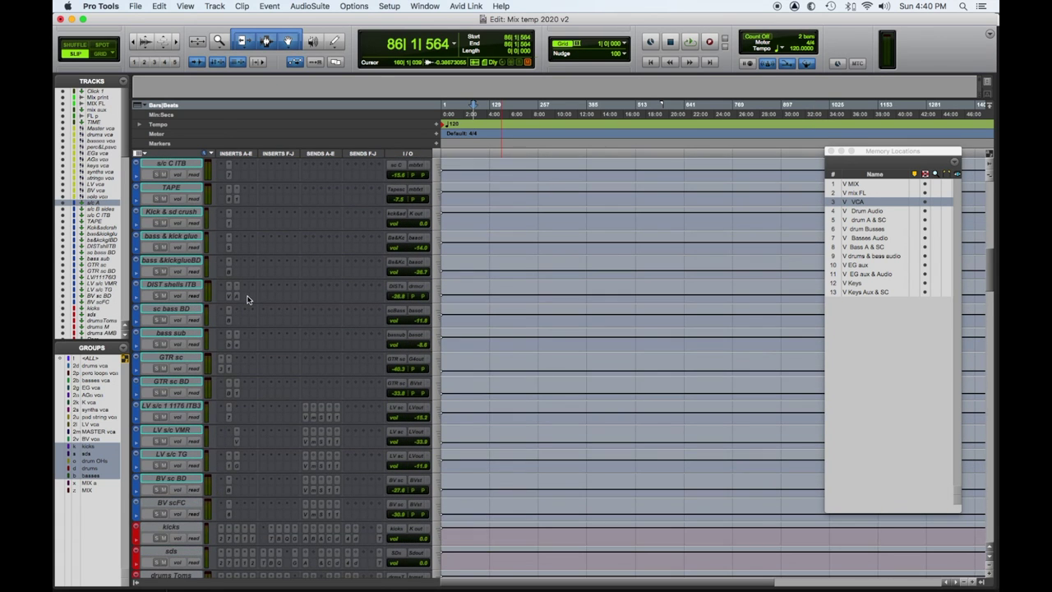
left_click(182, 384, "shift")
right_click(183, 200)
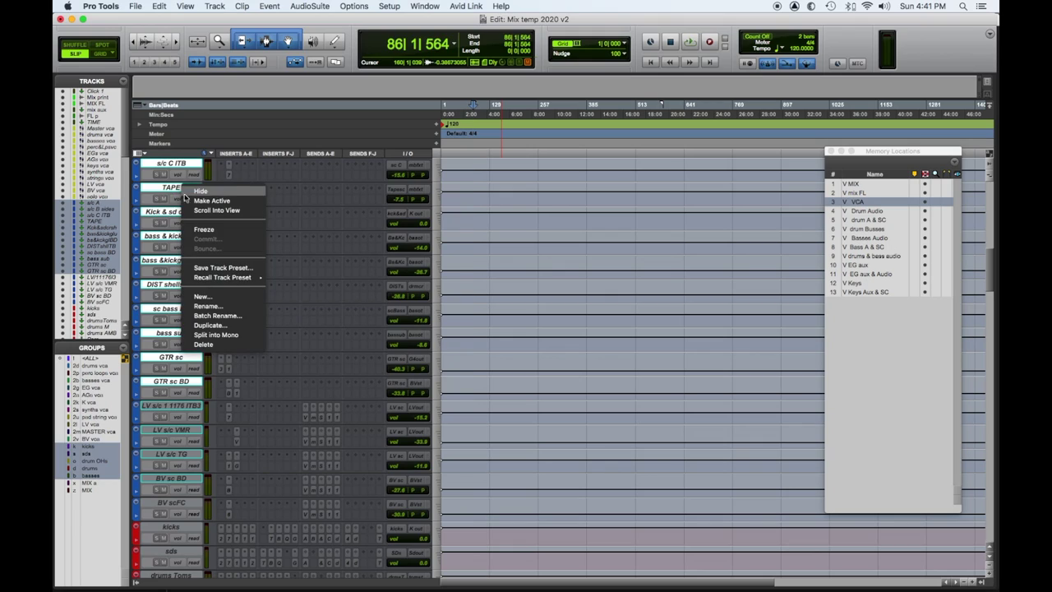
left_click(187, 202)
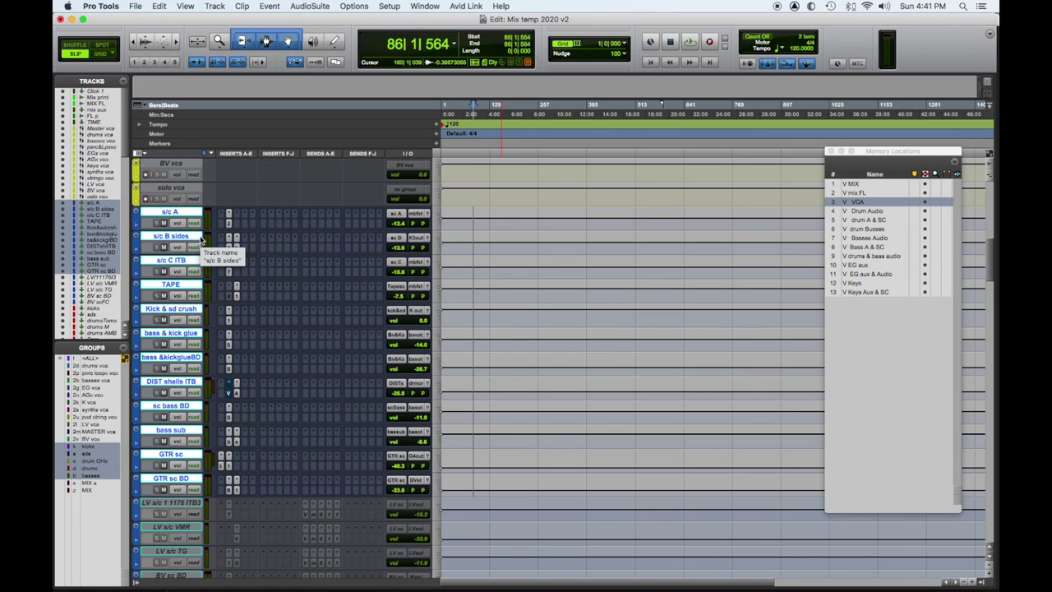
- Examine the UAD 1176LN Rev E insert on s/c C ITB and the Ampex ATR-102 insert on the TAPE track
left_click(230, 272)
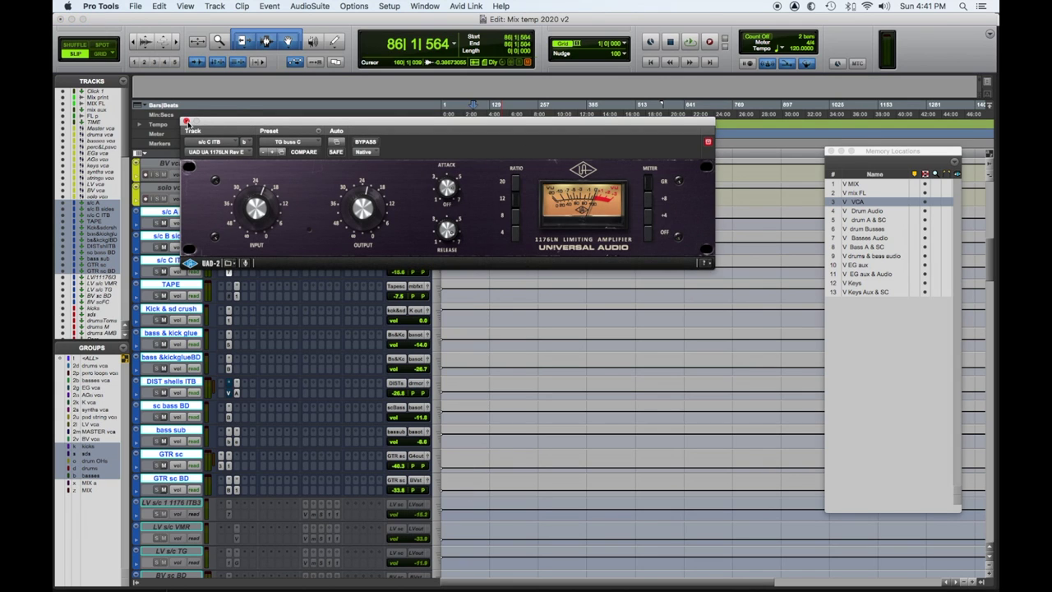
left_click(186, 122)
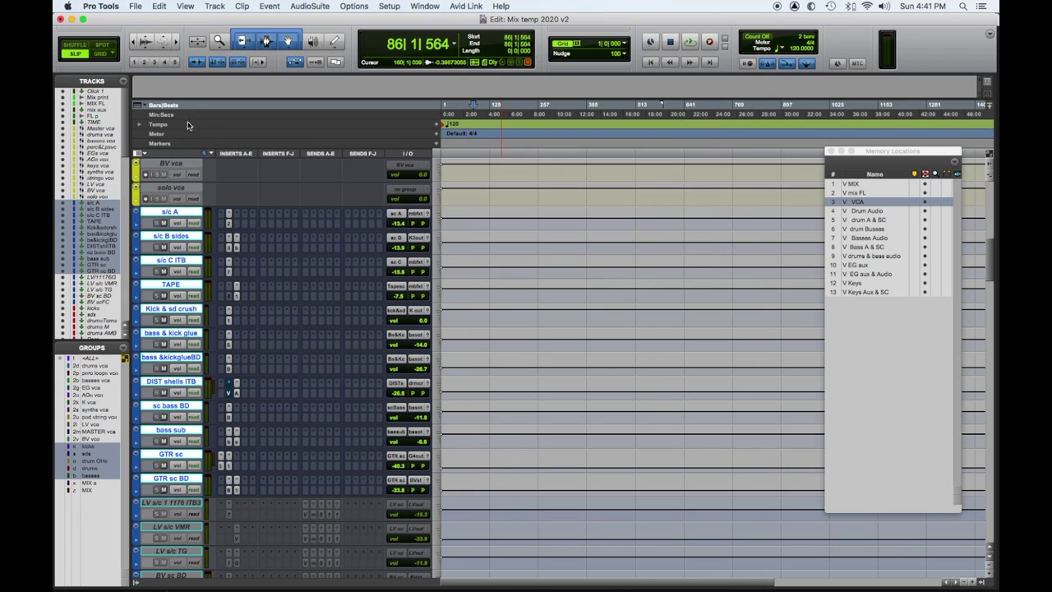
left_click(238, 297)
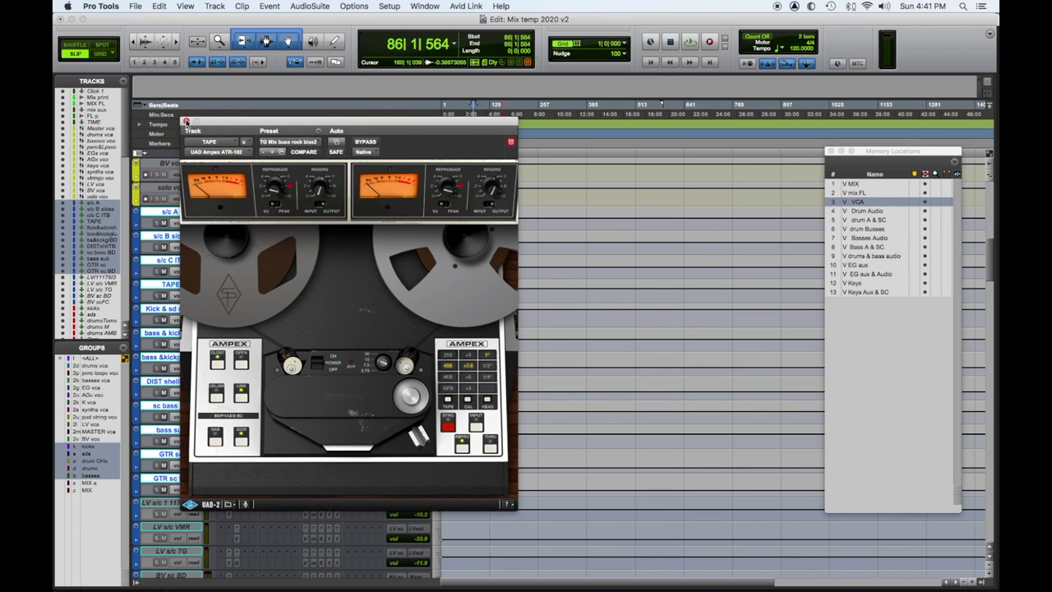
left_click(186, 122)
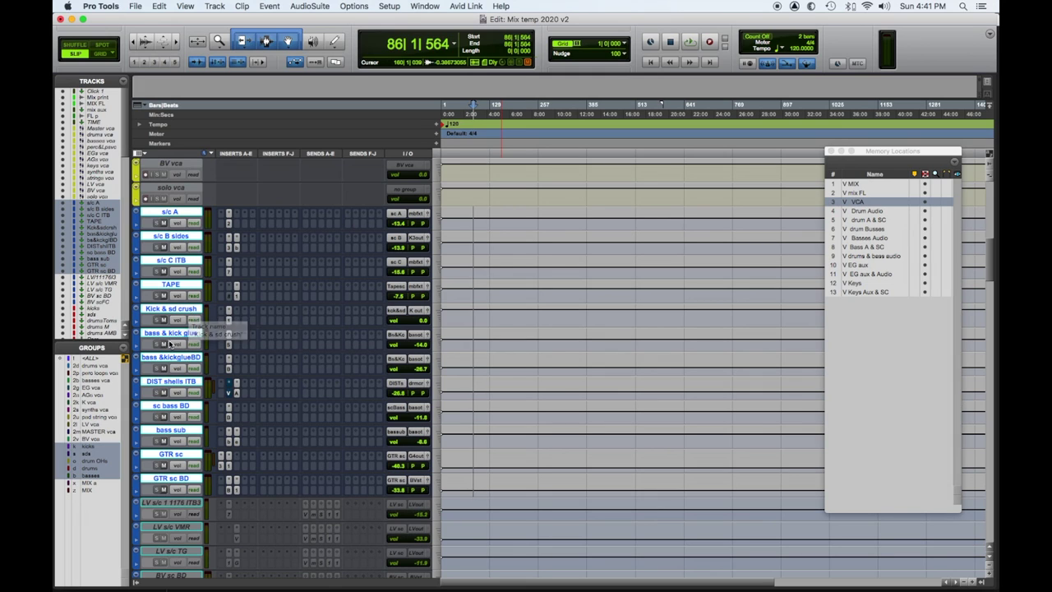
- Examine the Arousor insert on DIST shells ITB and the Billy Decker bass insert on sc bass BD
left_click(236, 394)
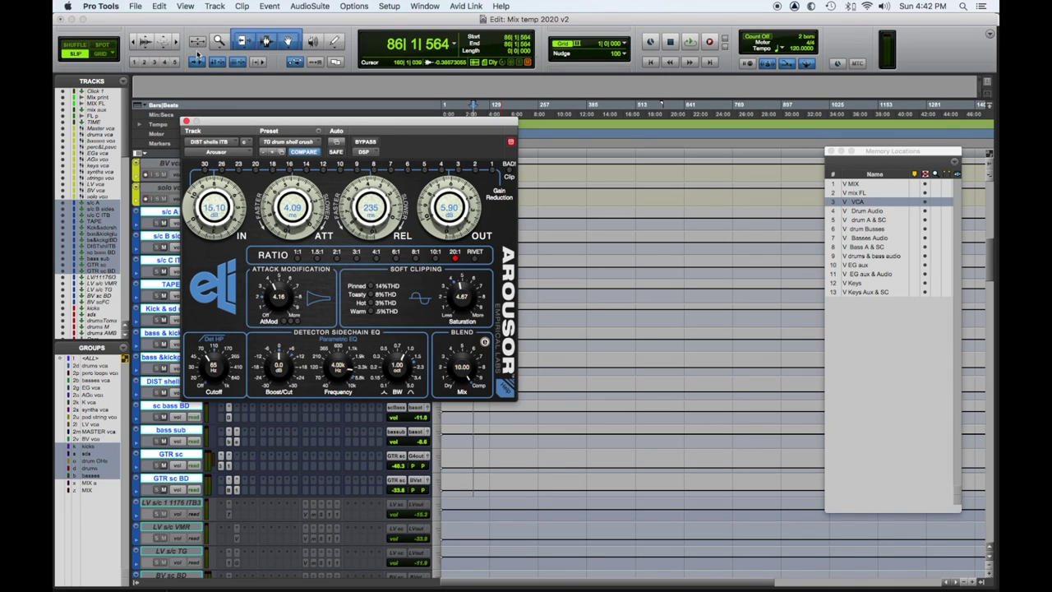
left_click(187, 121)
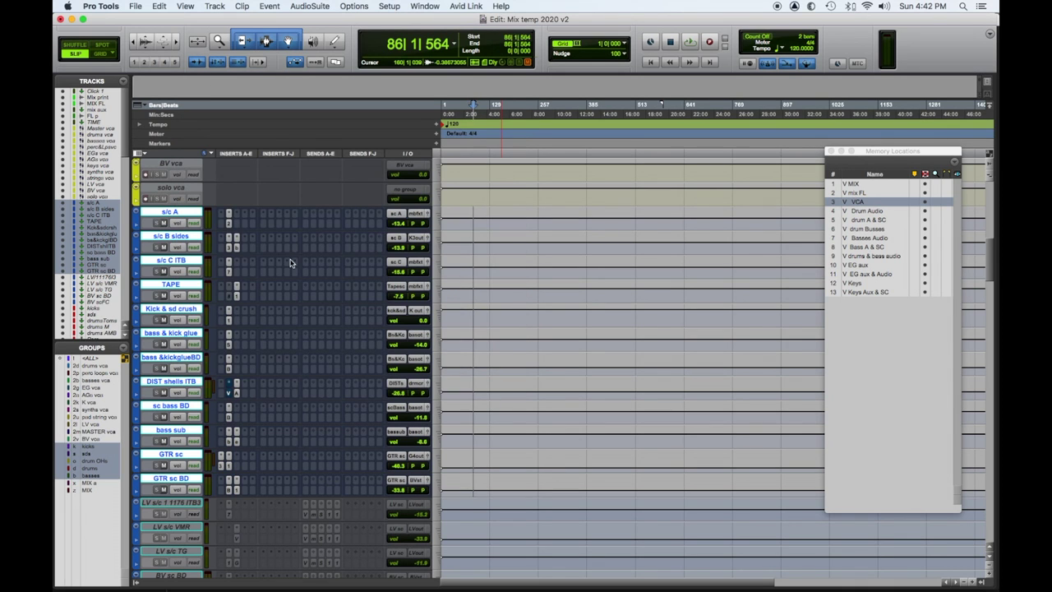
left_click(229, 418)
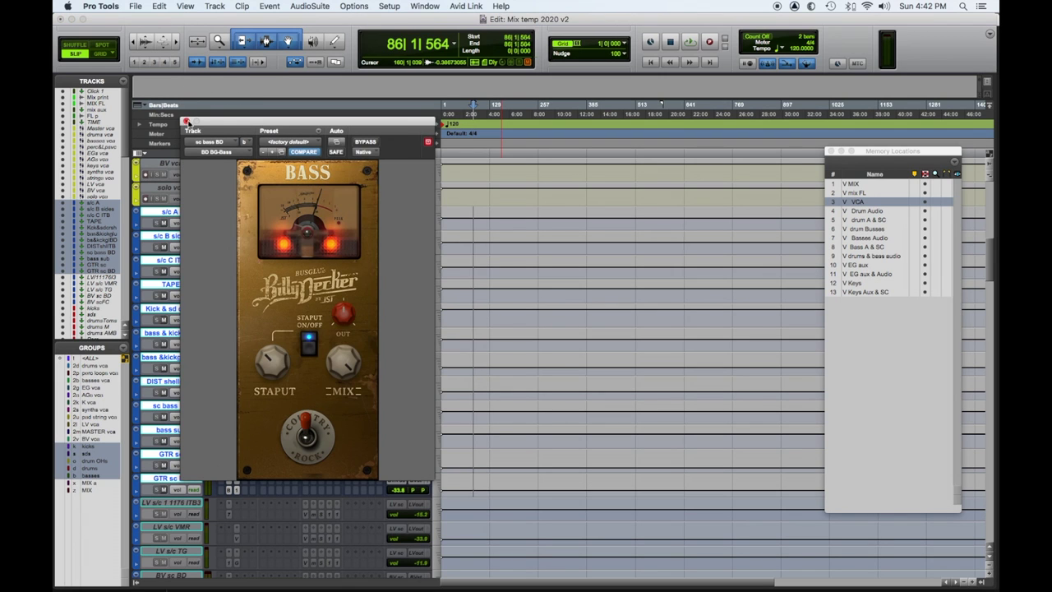
left_click(186, 121)
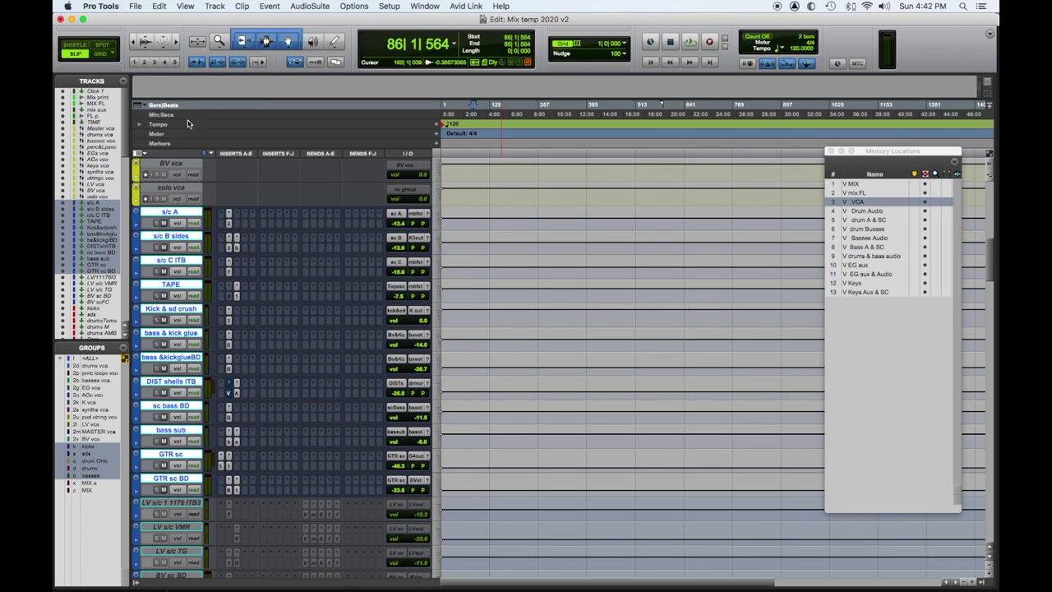
- Examine the Pultec EQP-1A insert on GTR sc and the inserts on the GTR sc BD track
left_click(228, 466)
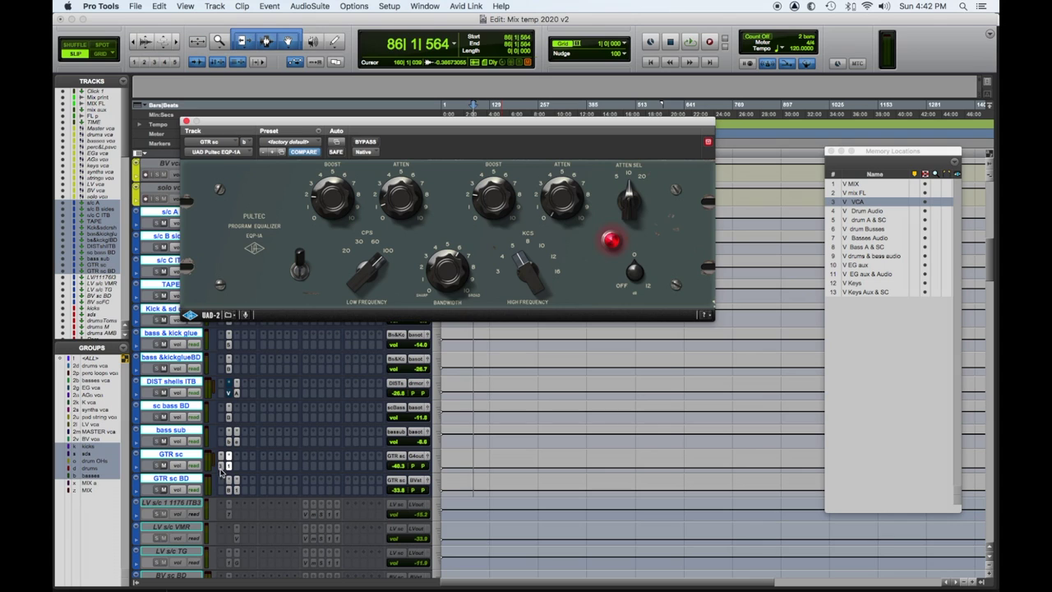
left_click(236, 490)
left_click(231, 491)
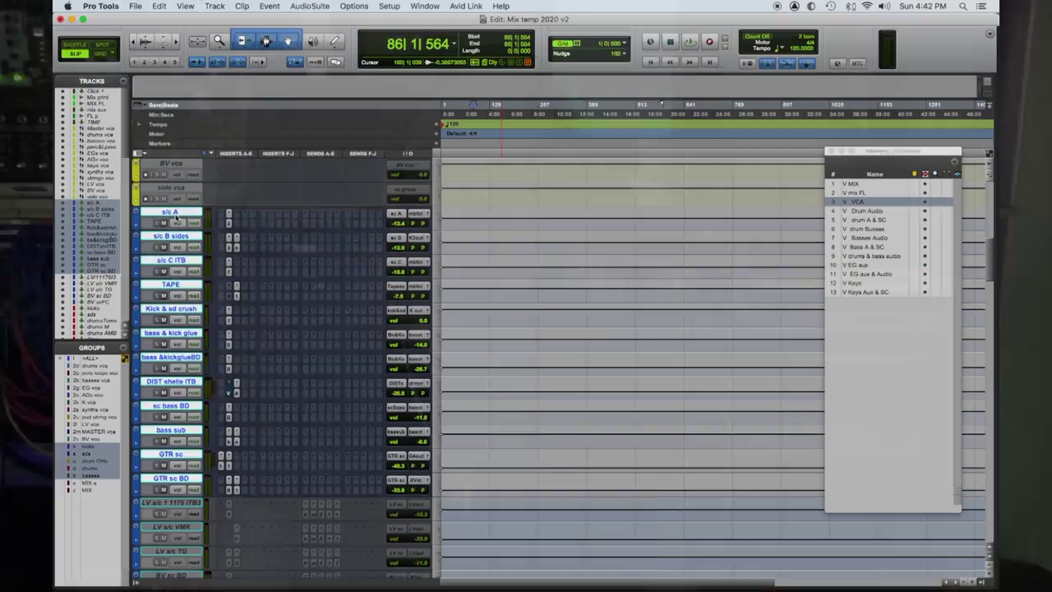
- Make the s/c A through GTR sc BD tracks inactive and activate the vocal tracks from LV s/c 1 1176 ITB3 to BV scFC
right_click(175, 218)
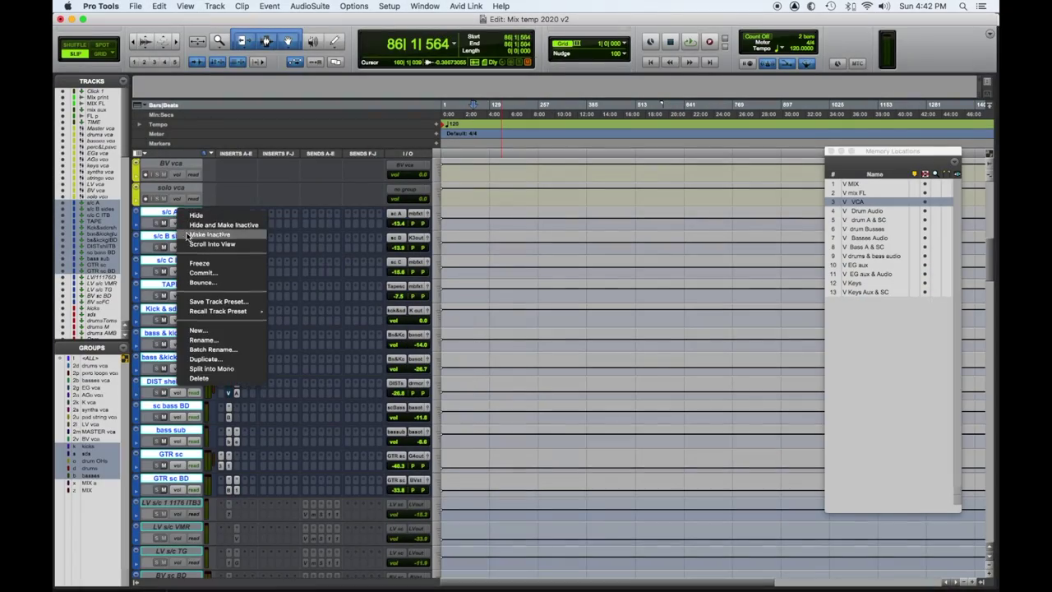
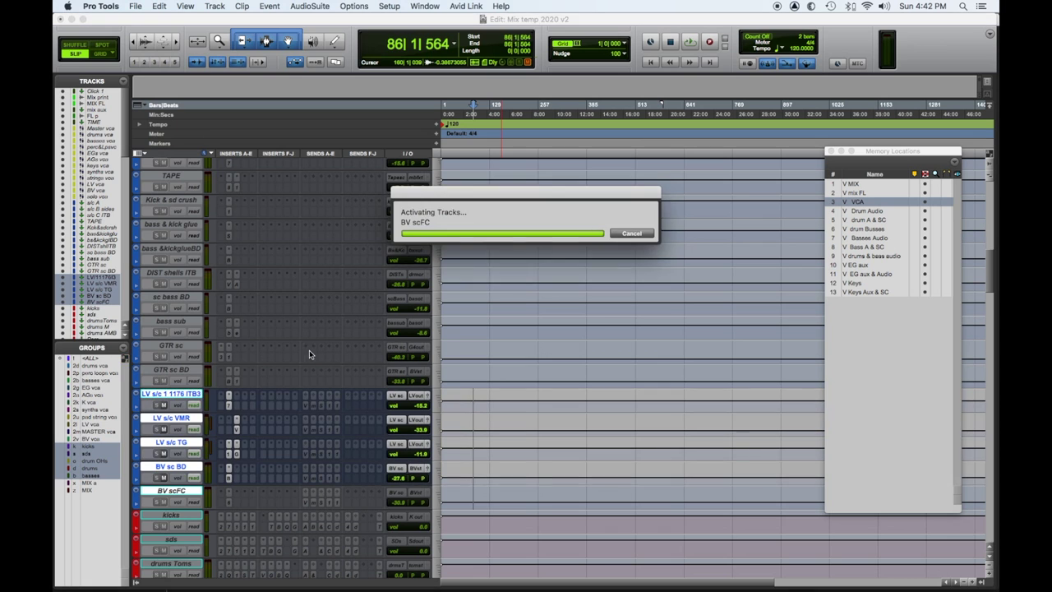
scroll(302, 356, "down", 1)
scroll(302, 356, "down", 3)
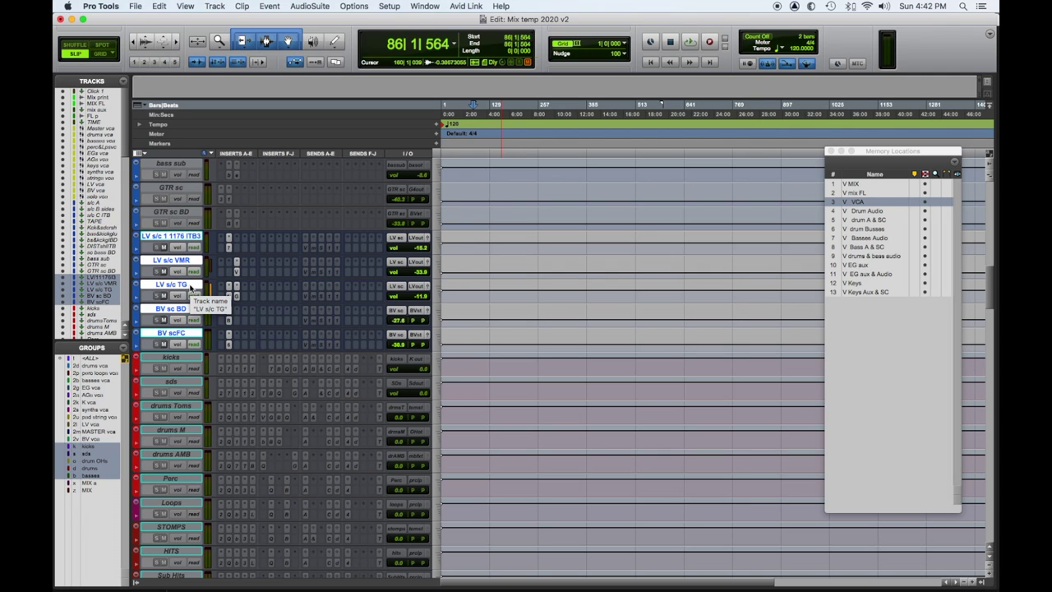
- Examine the UAD 1176LN Rev E insert on LV s/c 1 1176 ITB3 and the Virtual Mix Rack insert on LV s/c VMR
left_click(230, 250)
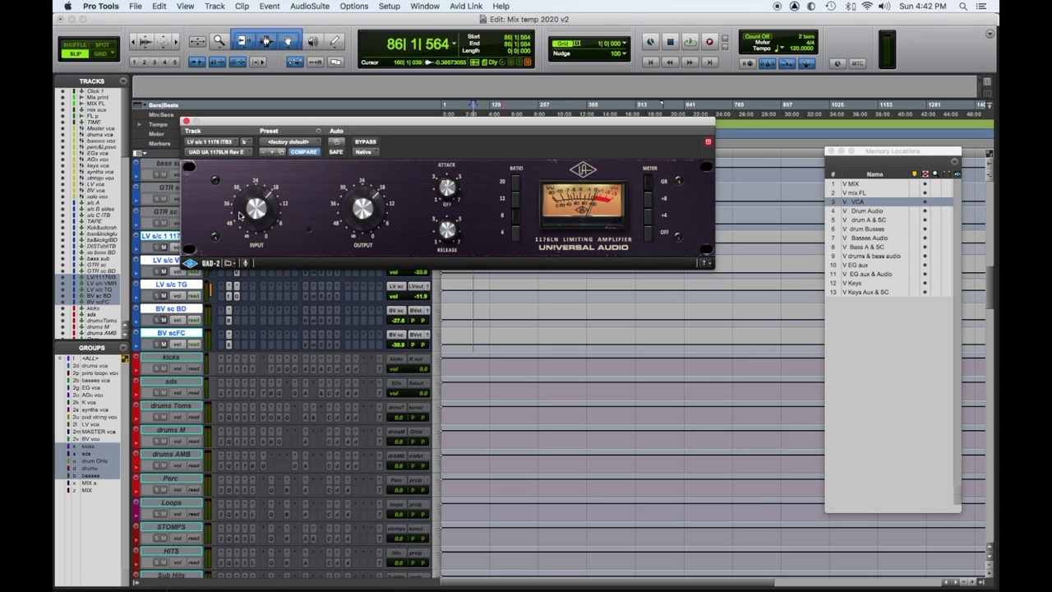
left_click(187, 123)
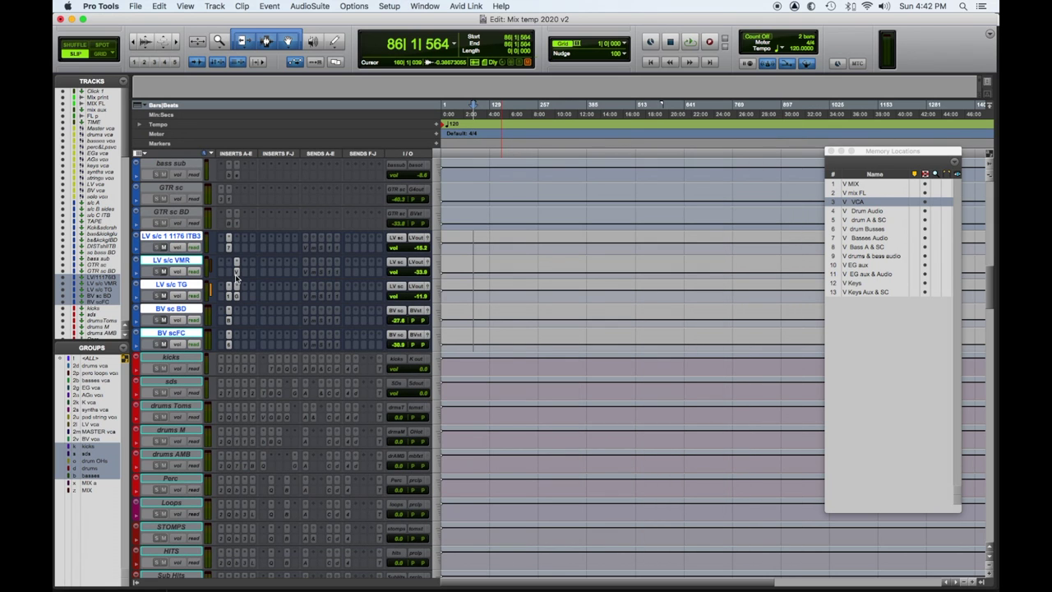
left_click(236, 277)
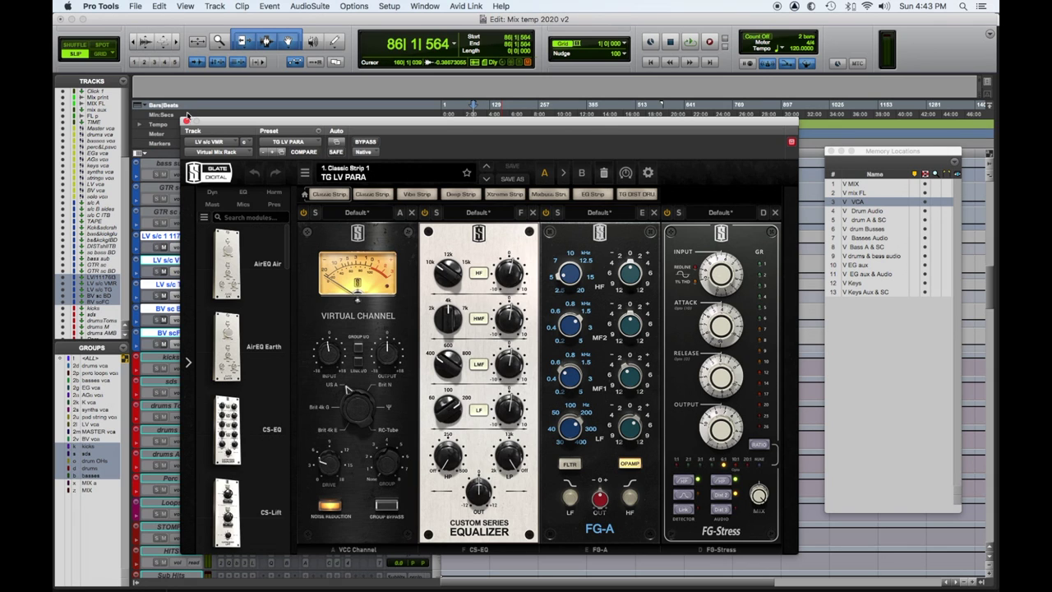
left_click(186, 122)
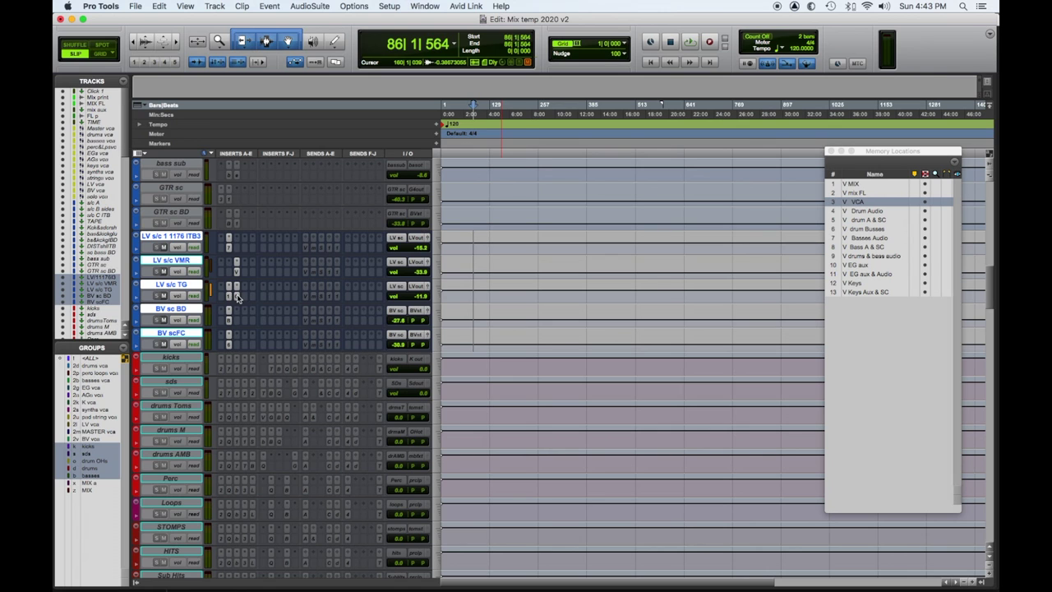
- Examine the FabFilter Pro-G insert and the first insert on the LV s/c TG track
left_click(237, 298)
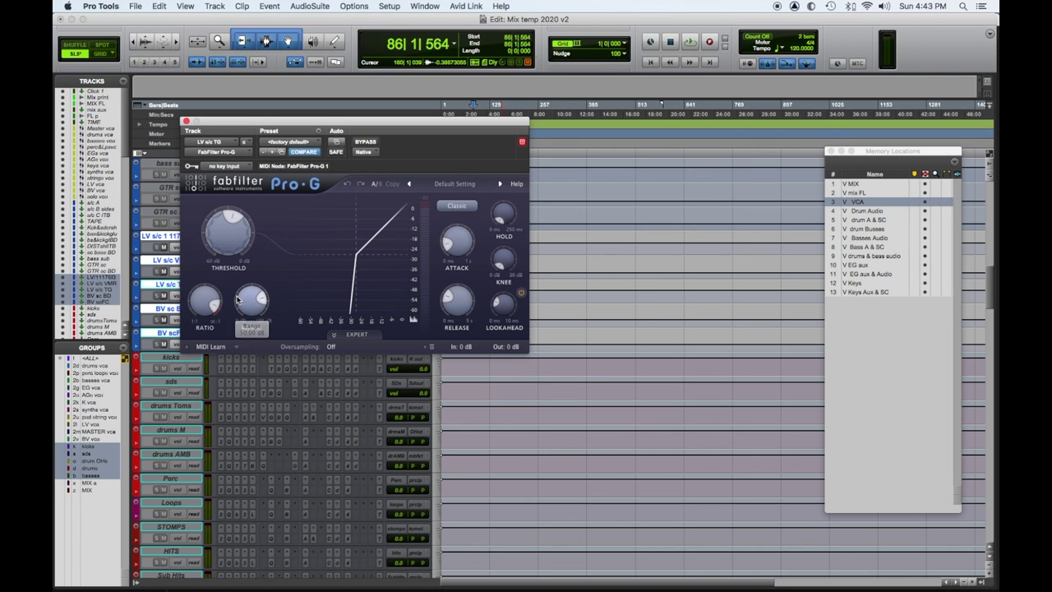
left_click(186, 121)
left_click(230, 296)
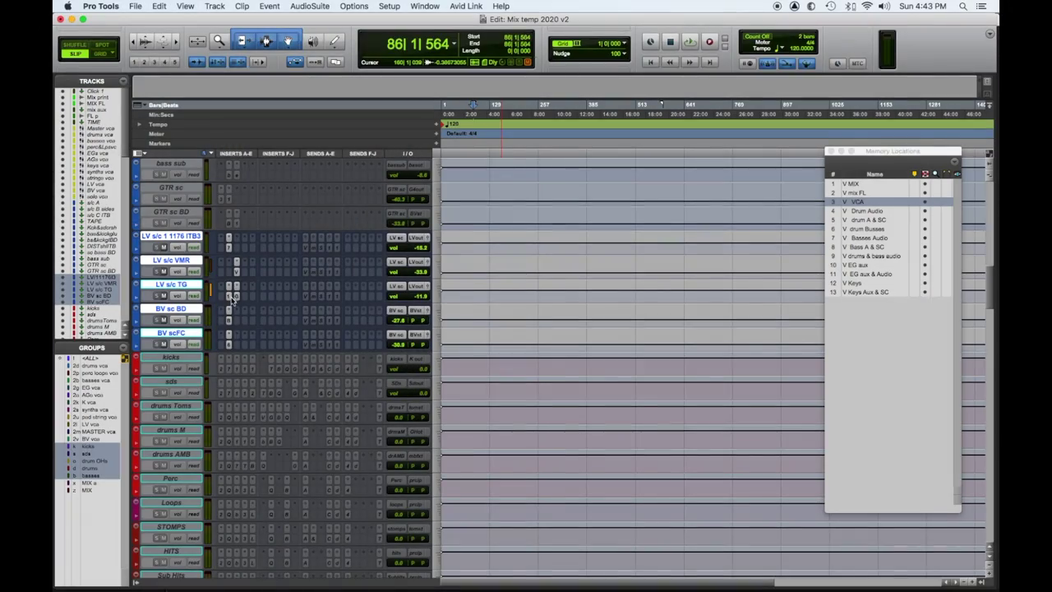
- Examine the BD BG-Vocals insert on BV sc BD and the UAD Fairchild 670 insert on BV scFC
left_click(228, 321)
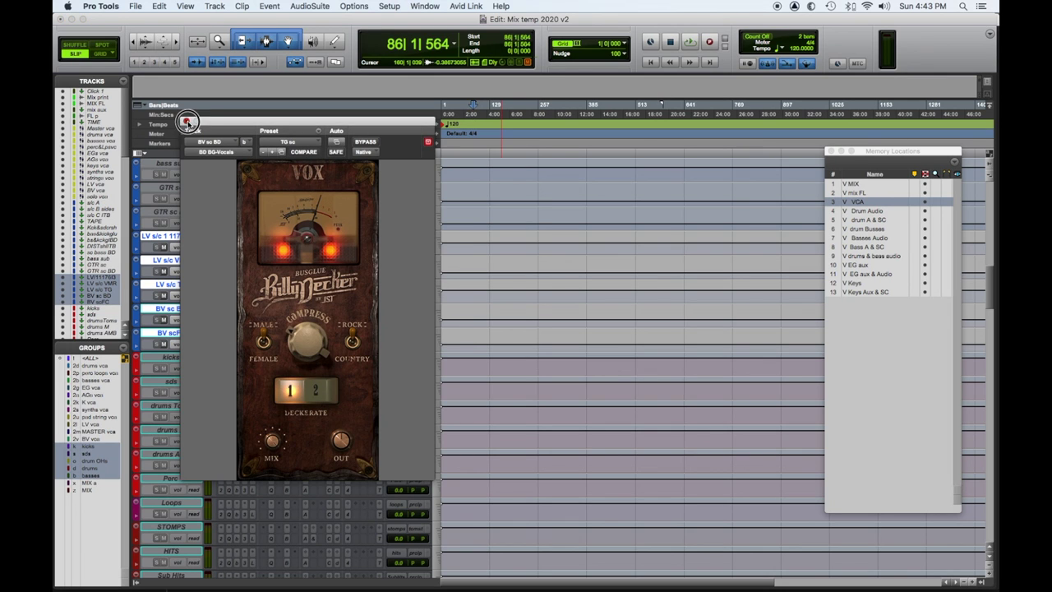
left_click(188, 121)
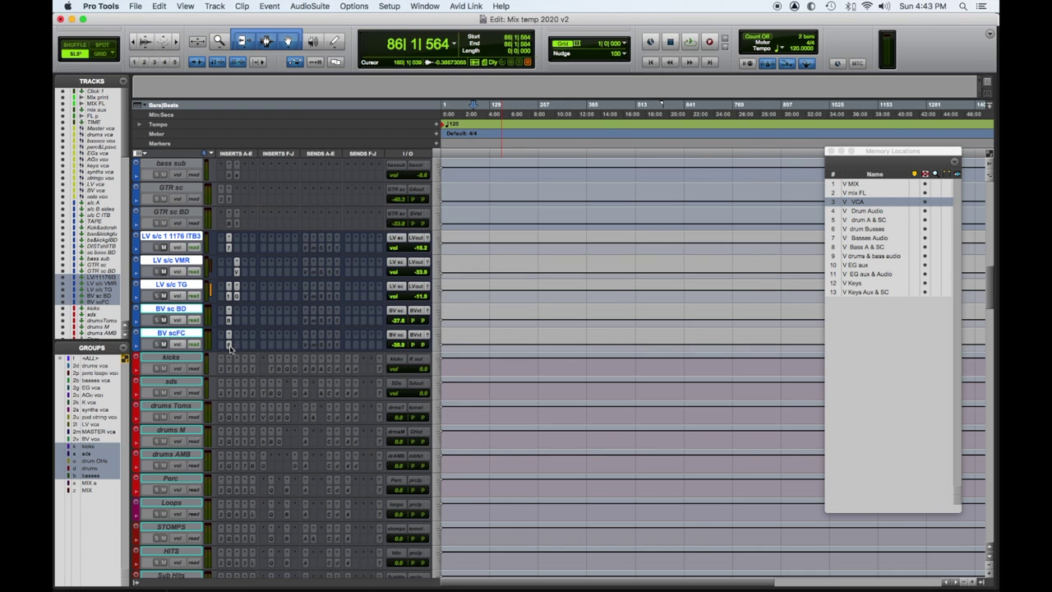
left_click(228, 343)
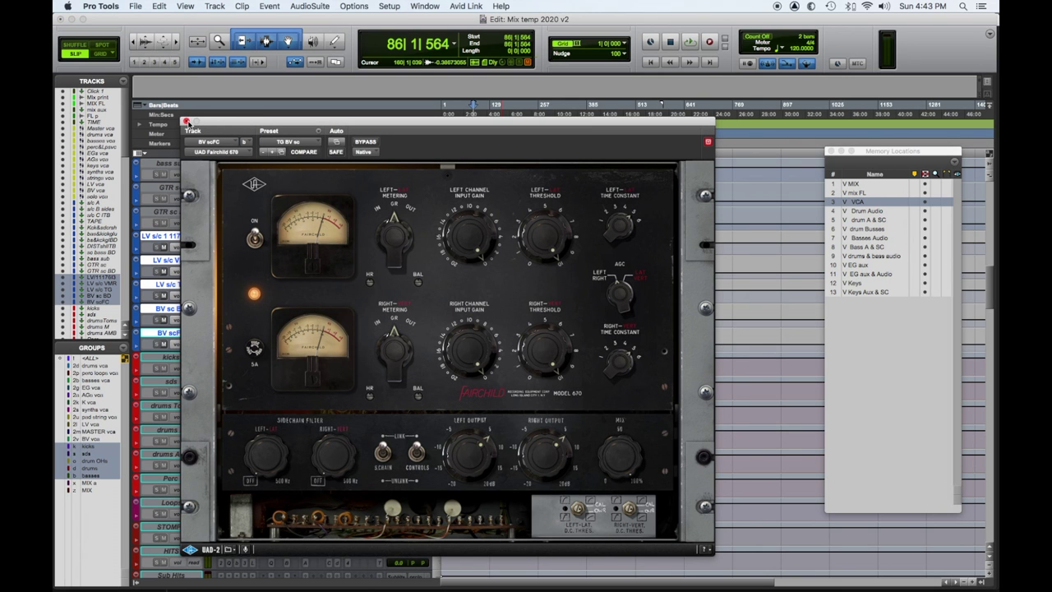
left_click(187, 122)
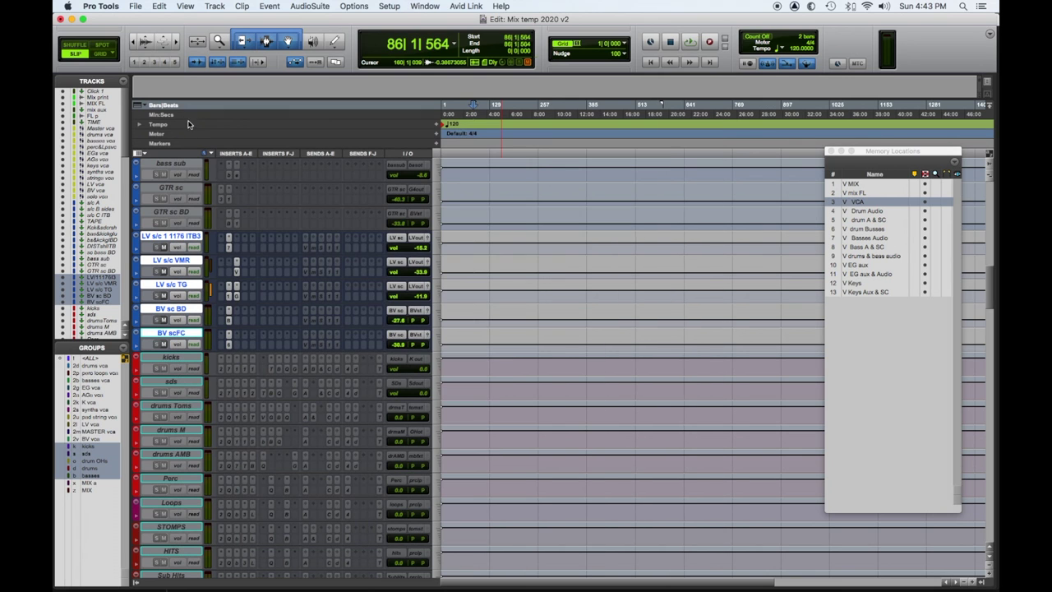
- Make the LV s/c 1 1176 ITB3 through BV scFC tracks inactive and activate the tracks from kicks to AGs 2
left_click(193, 246)
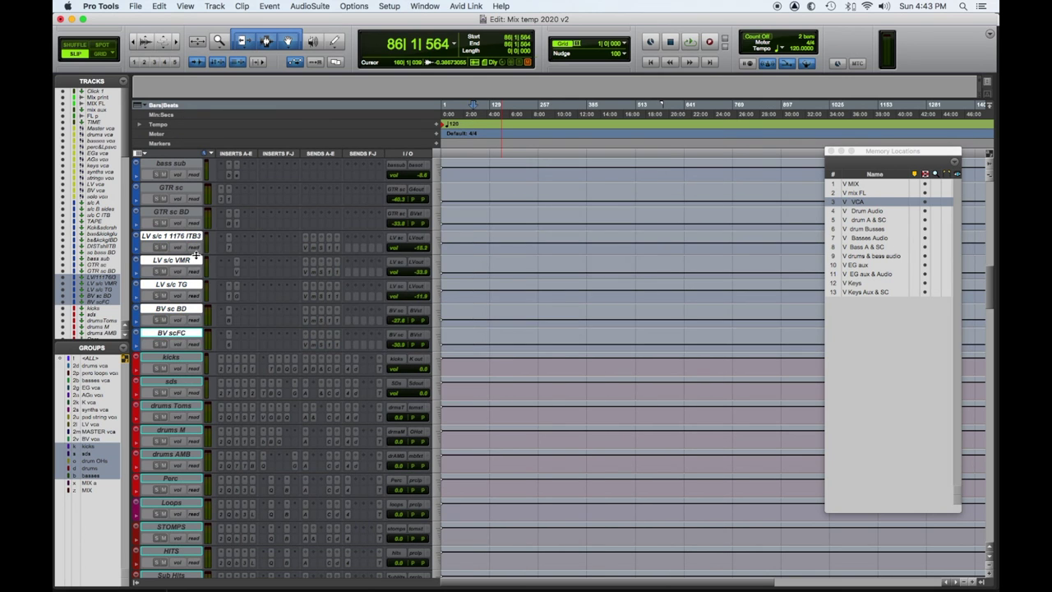
left_click(185, 359)
scroll(255, 375, "down", 6)
scroll(255, 375, "down", 5)
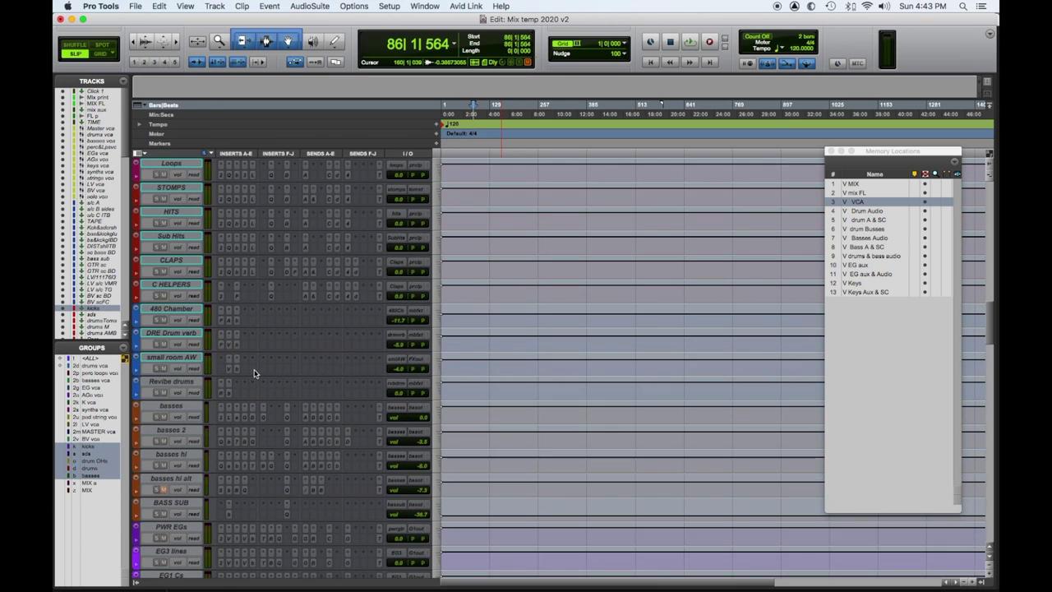
scroll(254, 375, "down", 8)
scroll(255, 375, "down", 4)
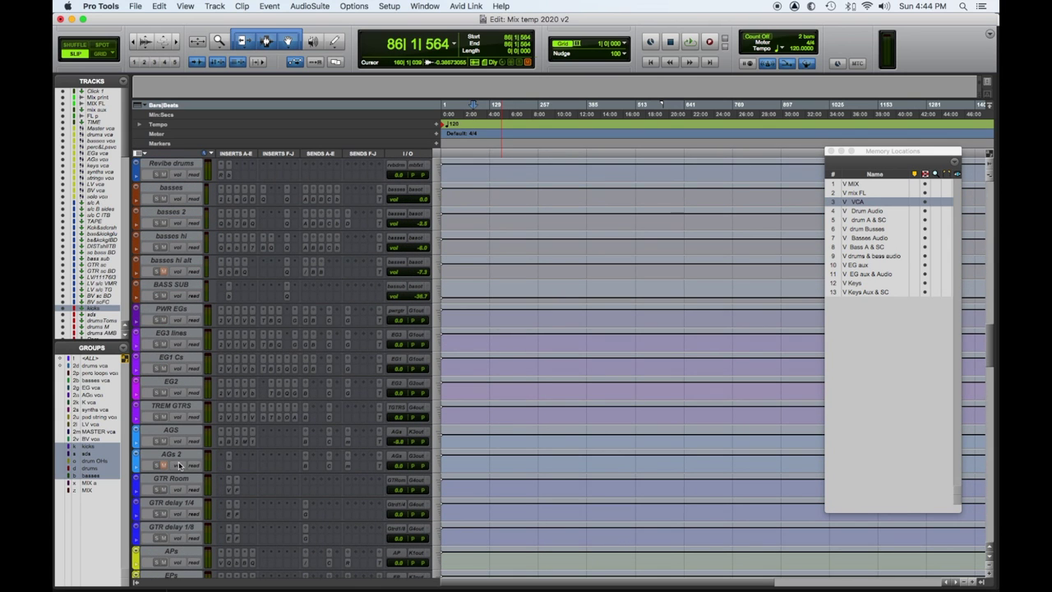
left_click(175, 454, "shift")
right_click(177, 454)
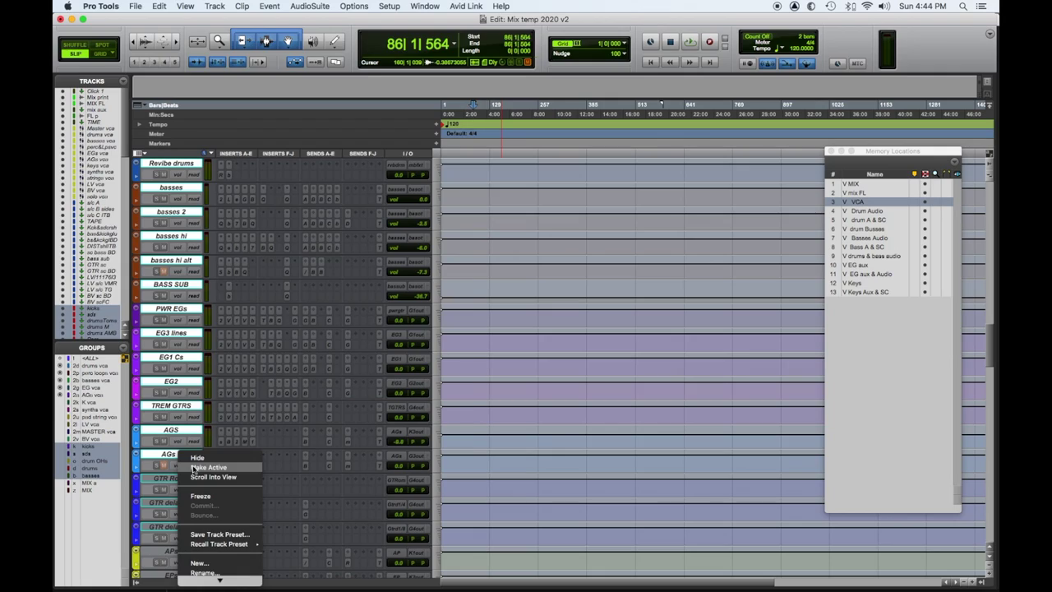
left_click(197, 467)
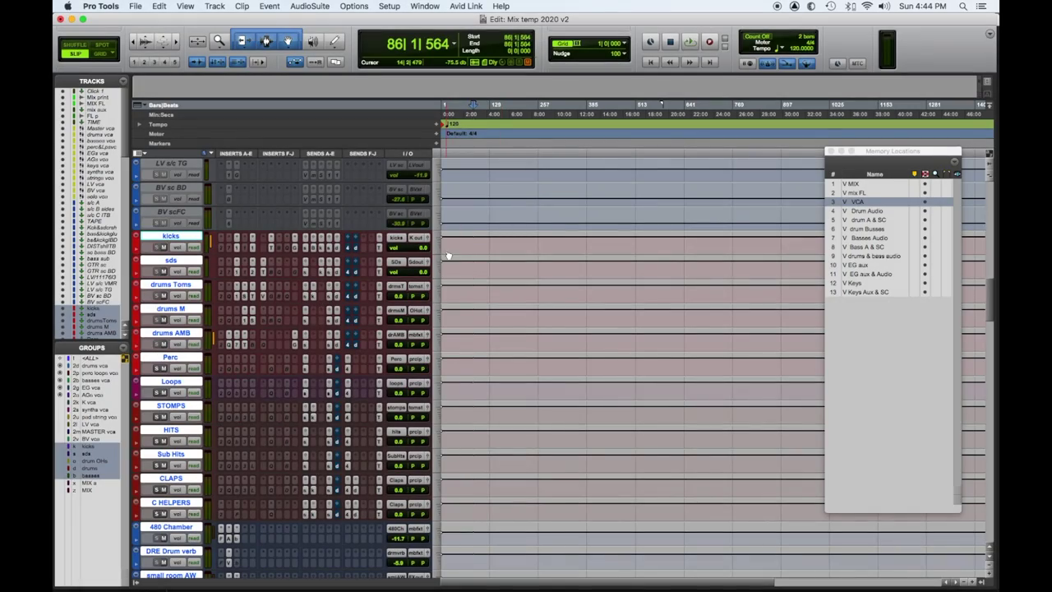
- Set the height of the selected tracks, starting with kicks, to medium
left_click(447, 254)
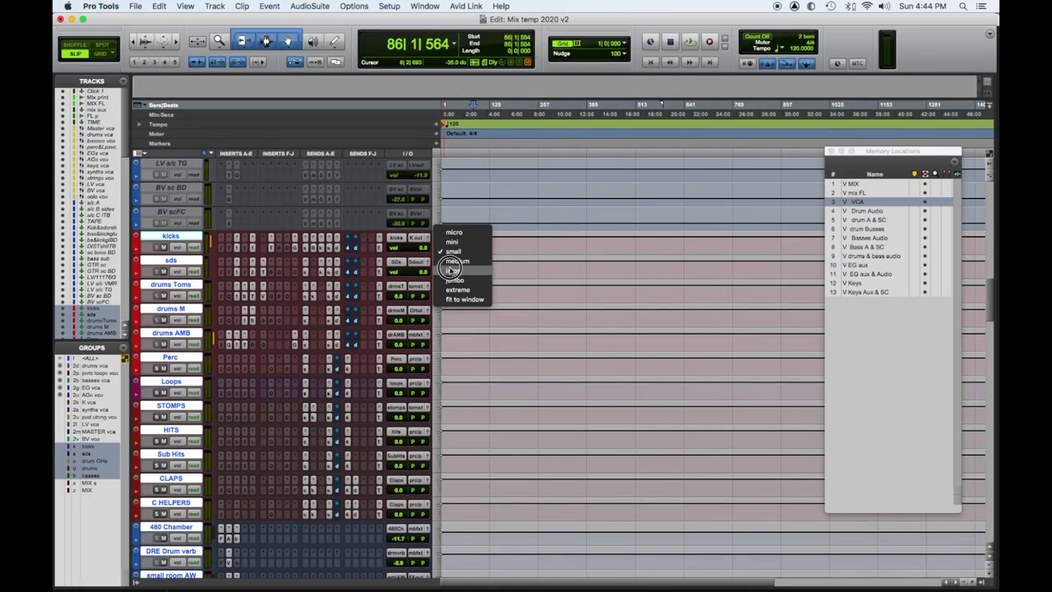
left_click(452, 262)
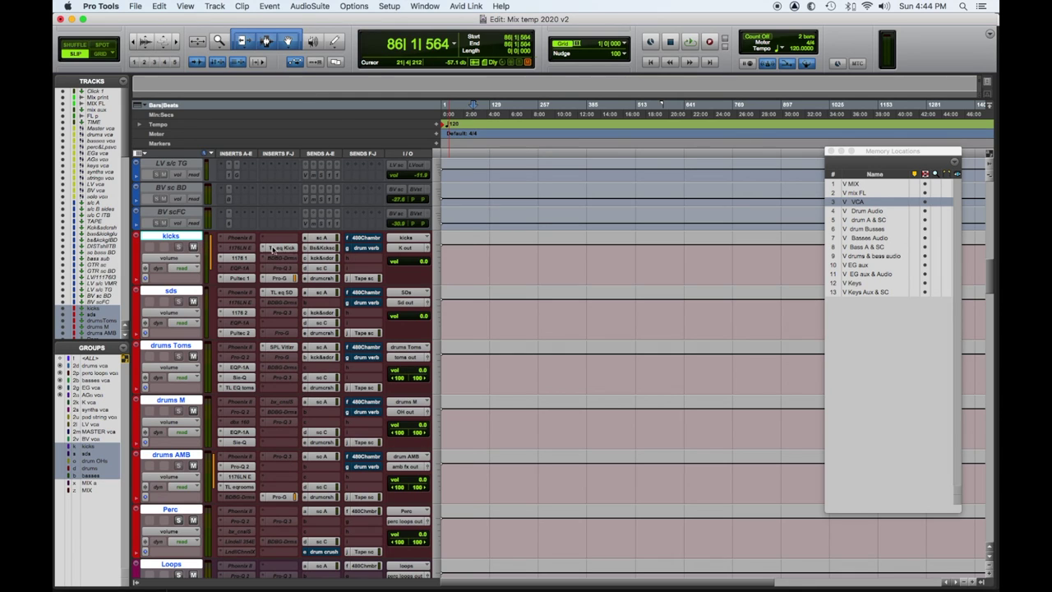
- Examine the 1176 1, Pultec 1 and TL eq Kick inserts on the kicks track
left_click(239, 258)
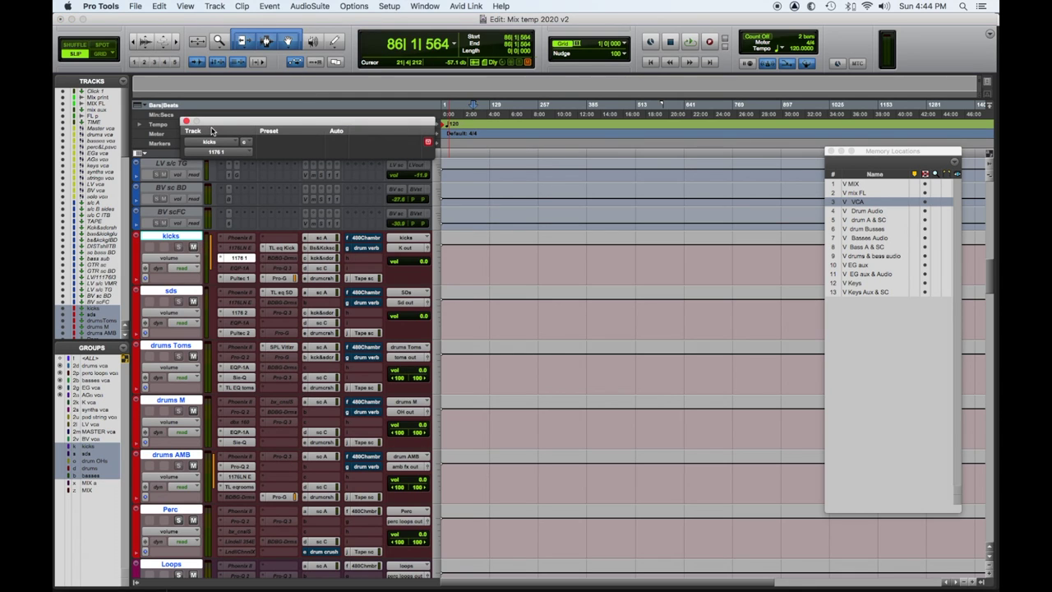
left_click(244, 280)
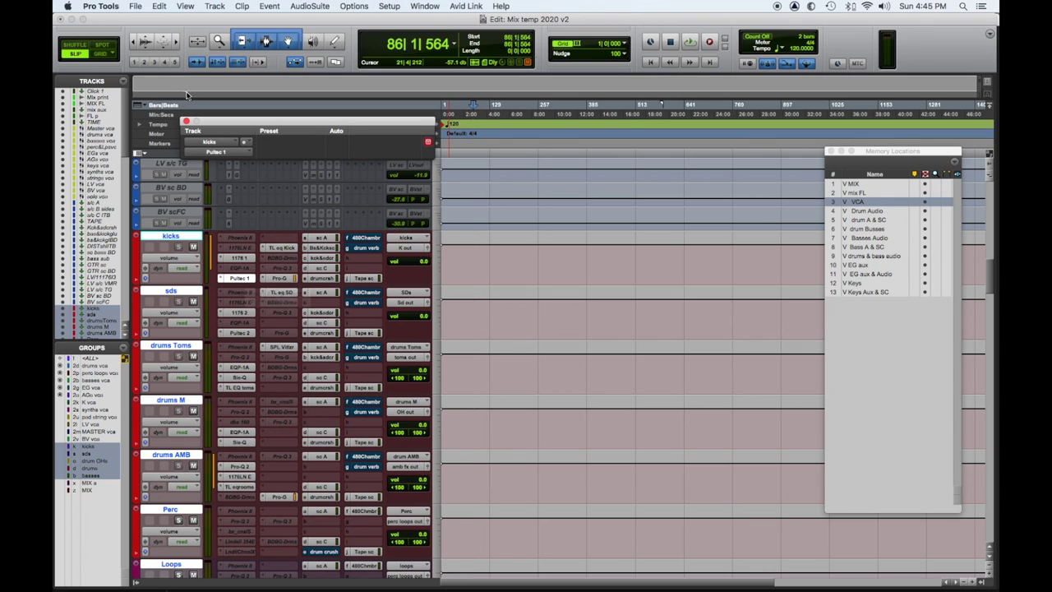
left_click(186, 121)
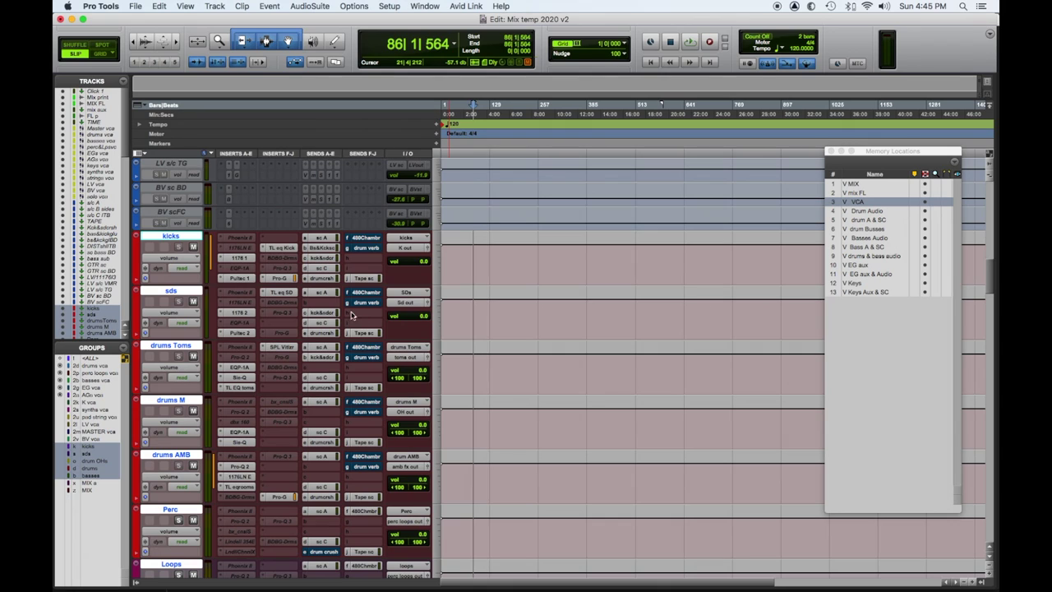
left_click(288, 248)
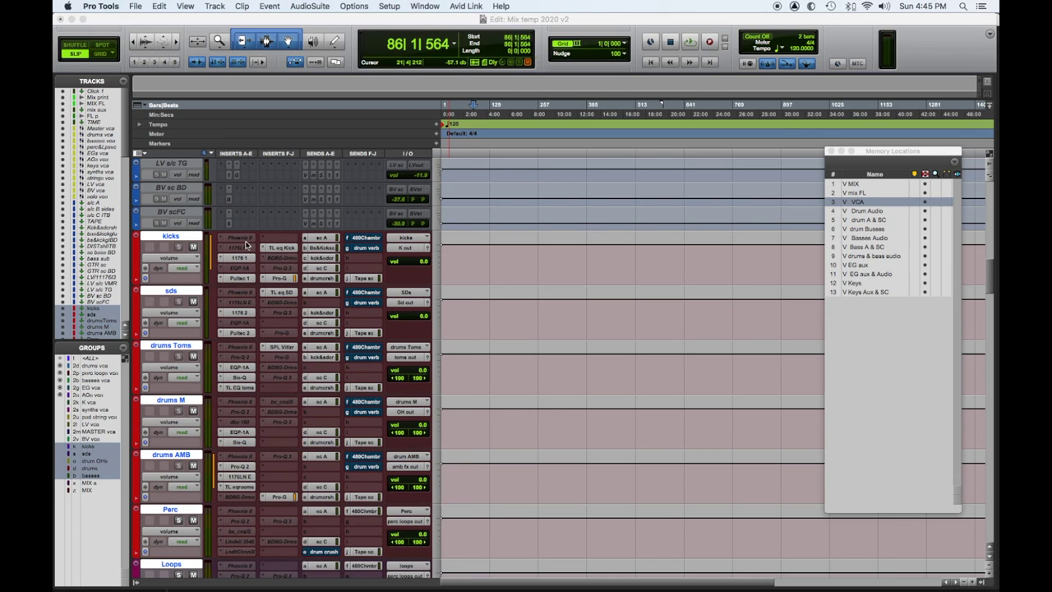
left_click(569, 240)
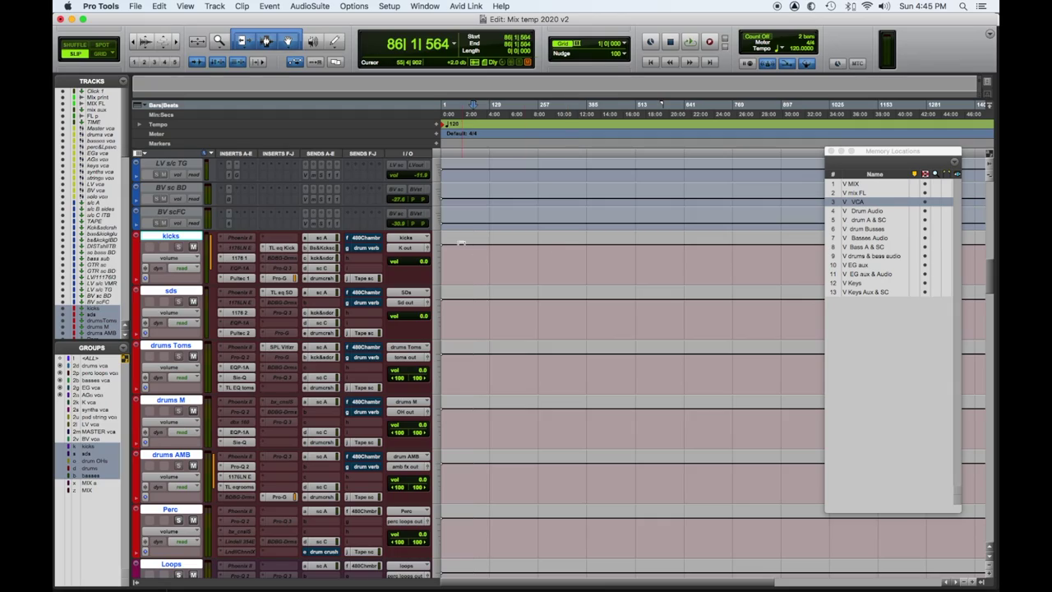